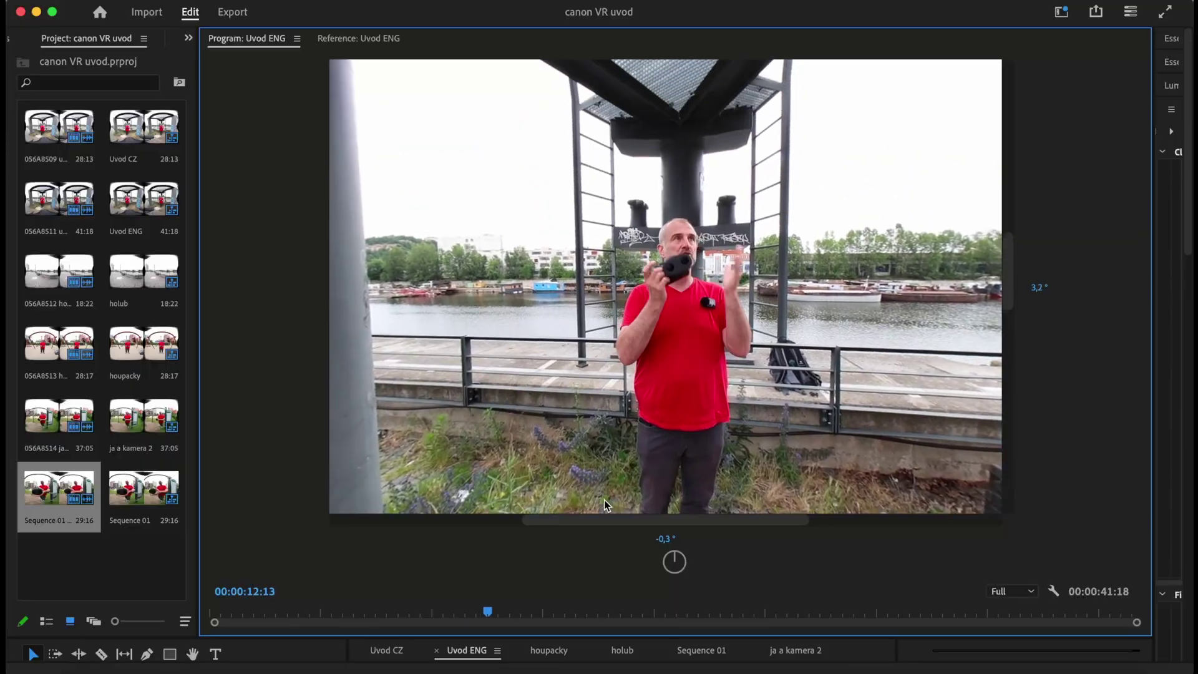
# Pan and tilt the VR view around the Uvod ENG riverside, down to the speaker's feet
pyautogui.moveTo(604, 500); pyautogui.dragTo(605, 537)
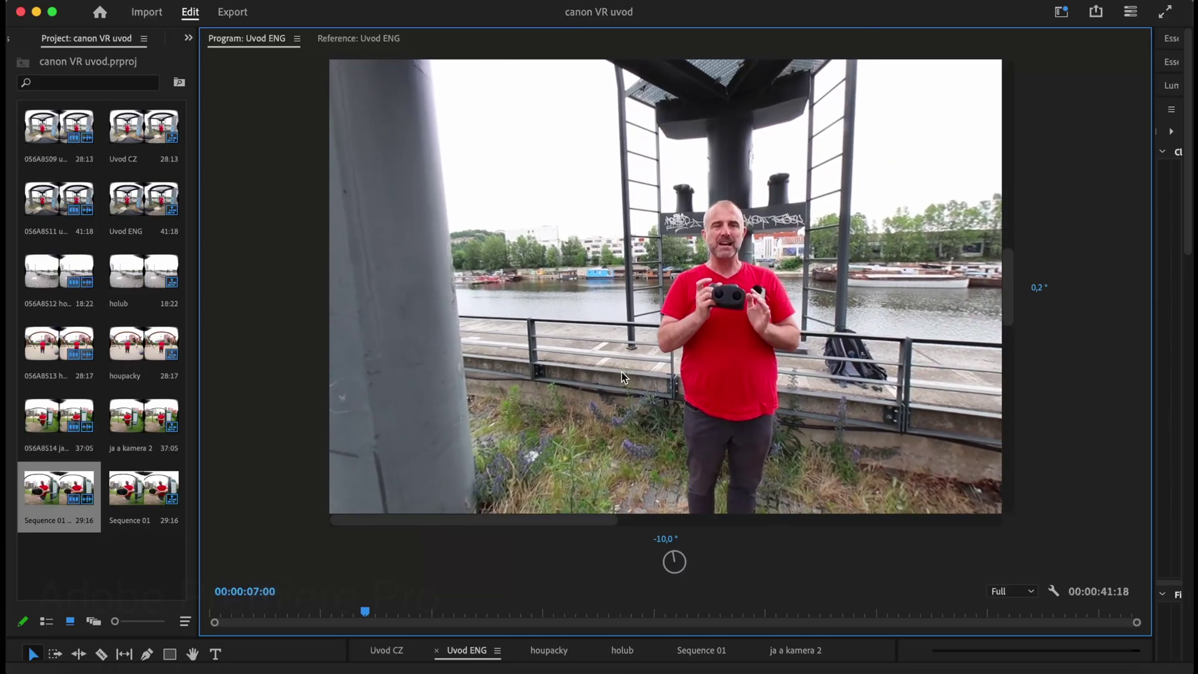
pyautogui.moveTo(622, 371); pyautogui.dragTo(595, 337)
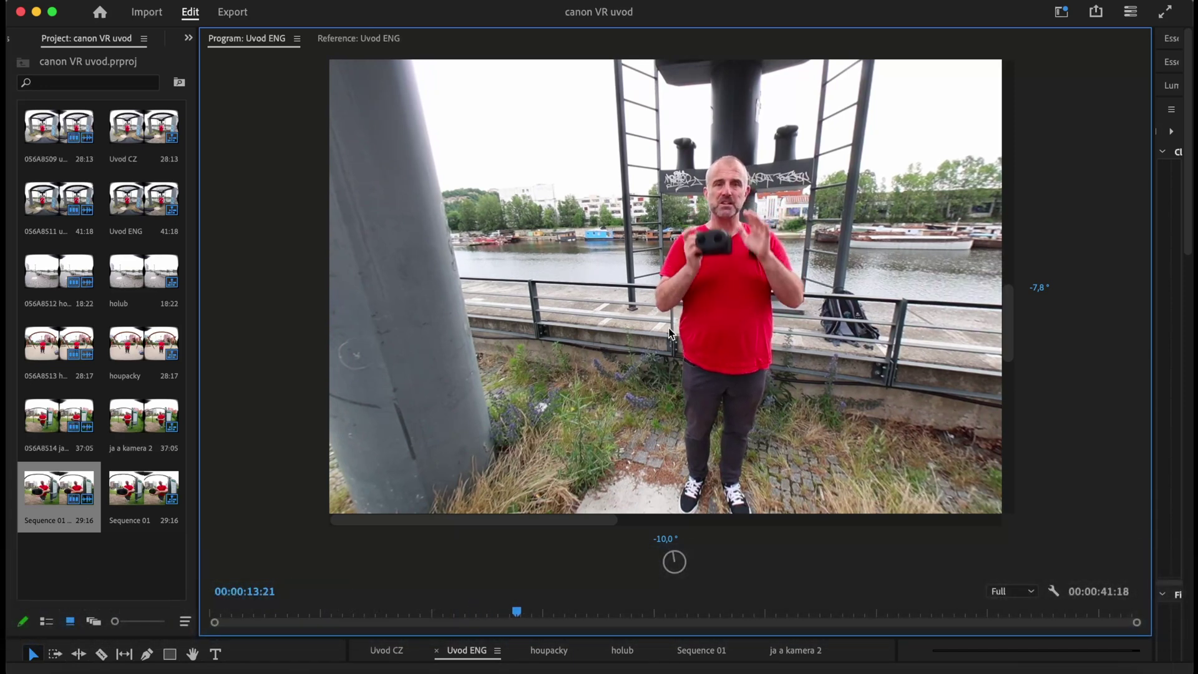
pyautogui.moveTo(669, 328); pyautogui.dragTo(609, 350)
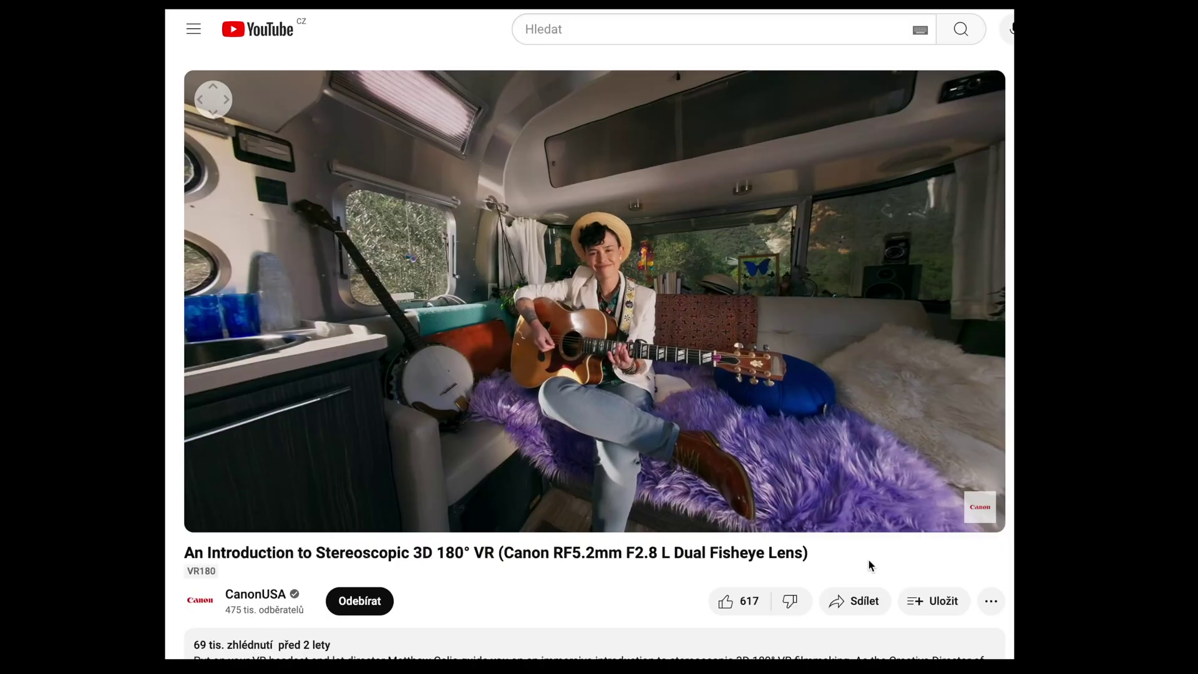
# Pause the Canon VR180 YouTube video, then resume playing it
pyautogui.press('space')
pyautogui.click(652, 366)
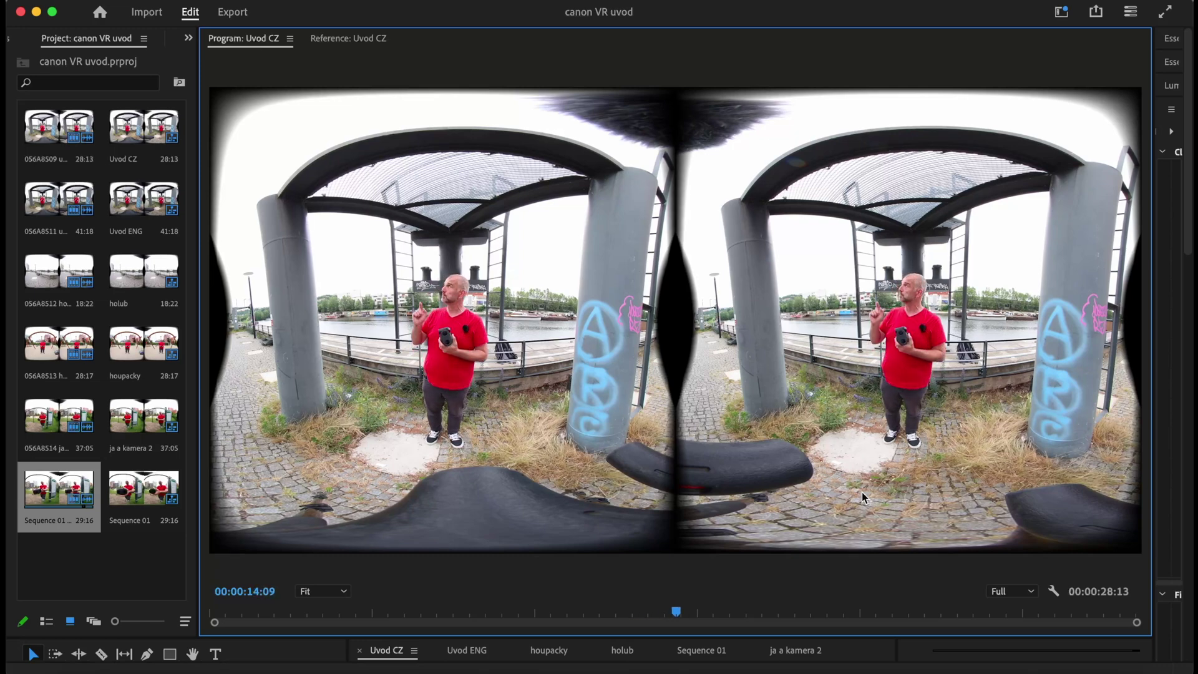
# In EOS VR Utility, play 056A8515.MP4, then load 056A8514.MP4 and play 056A8513.MP4
pyautogui.click(1022, 666)
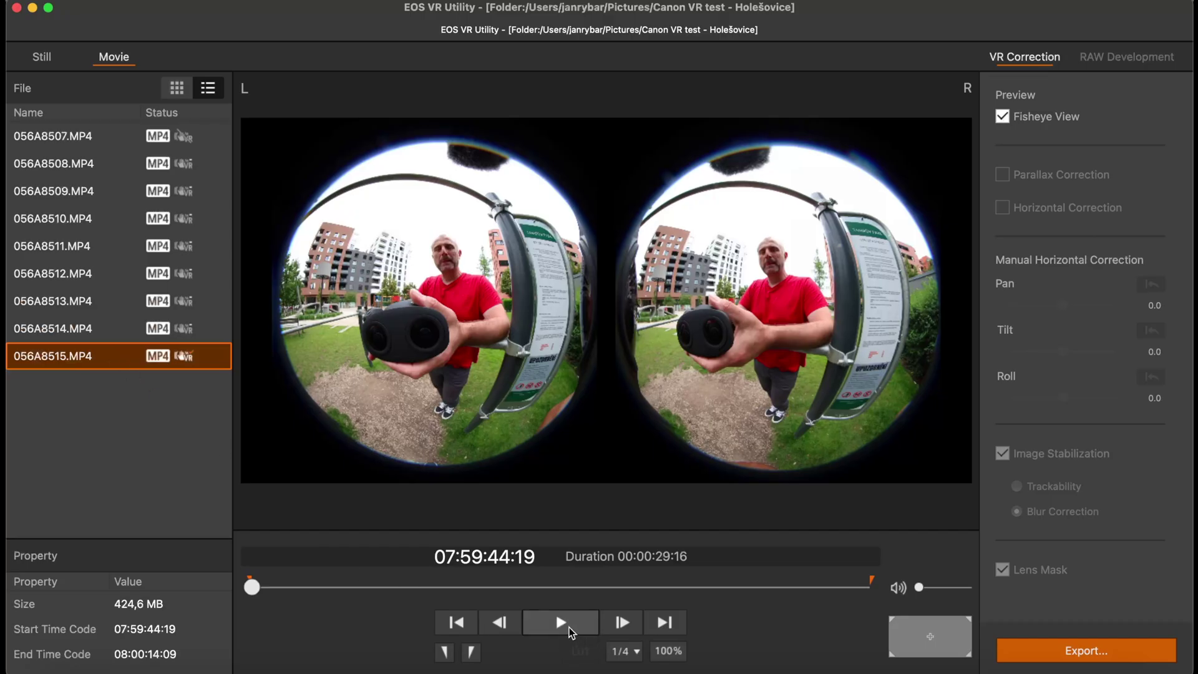
pyautogui.click(569, 628)
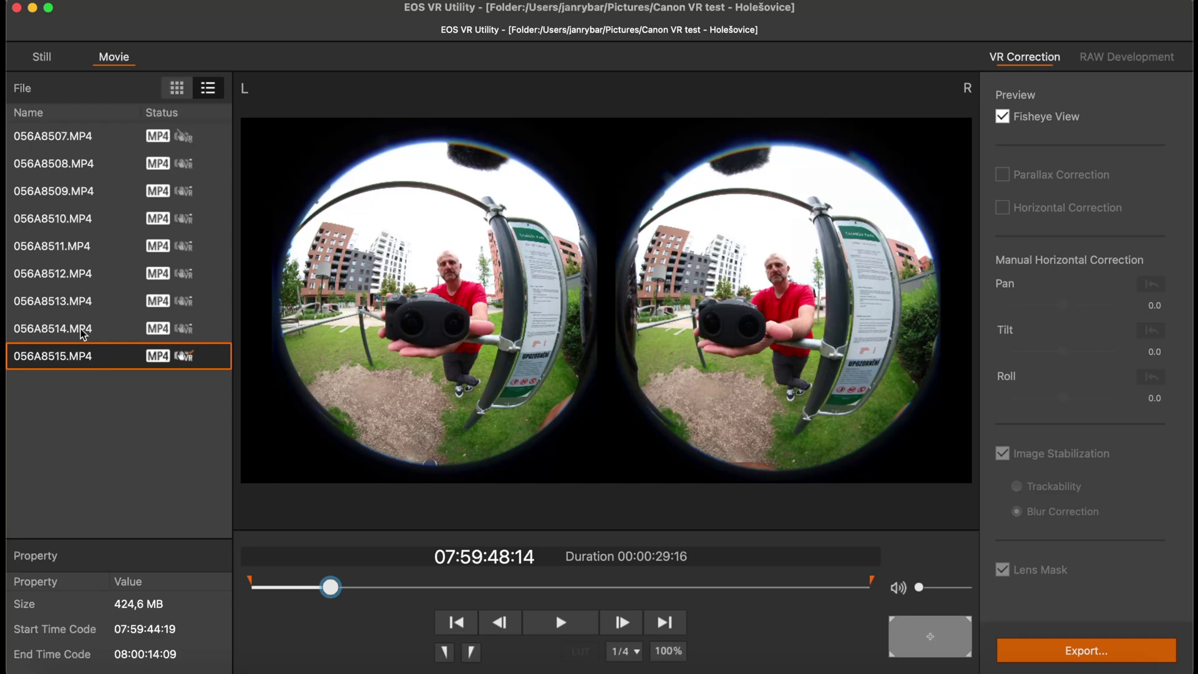
pyautogui.click(75, 323)
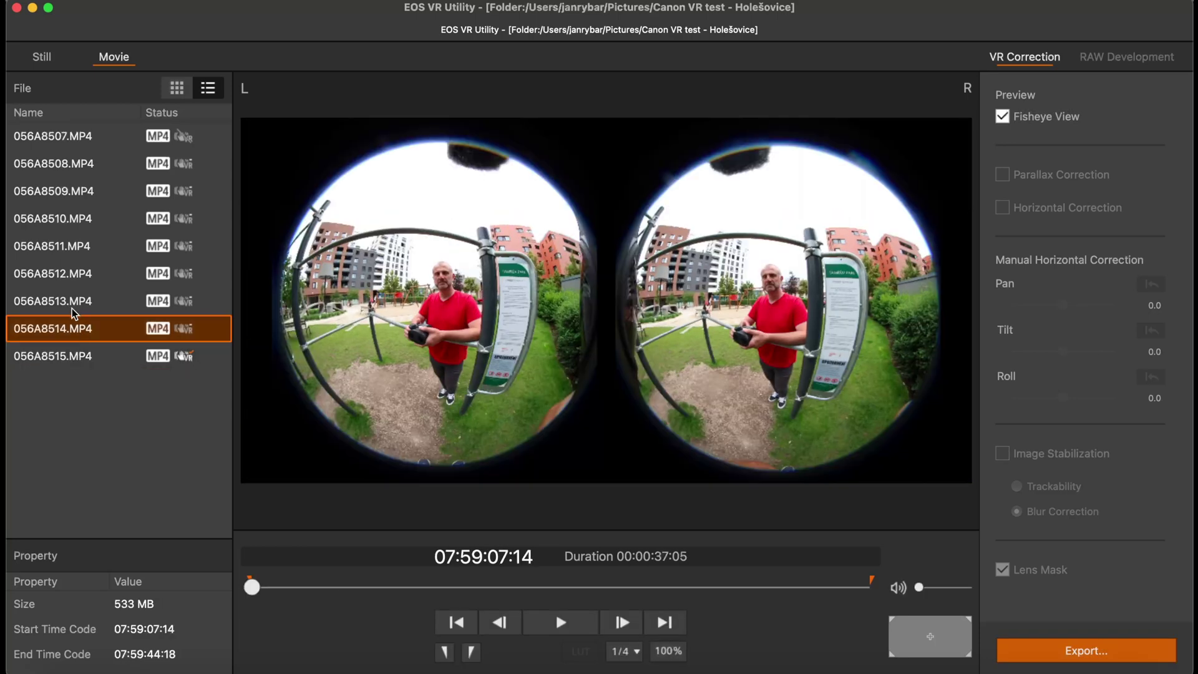
pyautogui.click(73, 310)
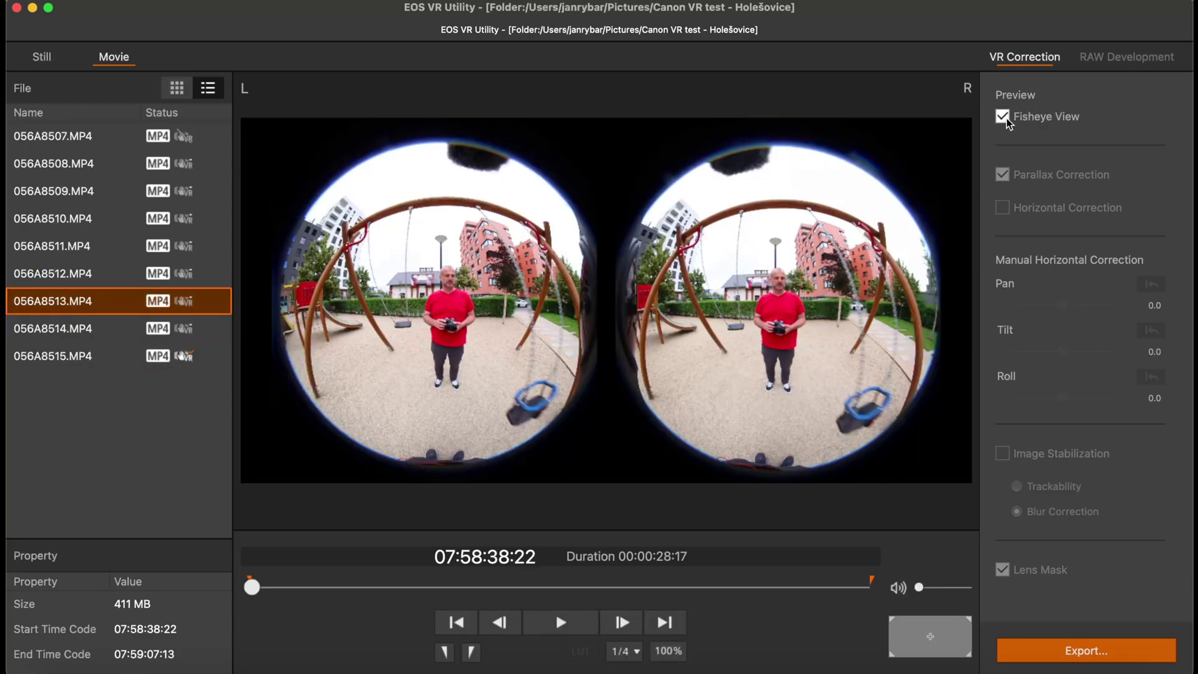
pyautogui.click(570, 622)
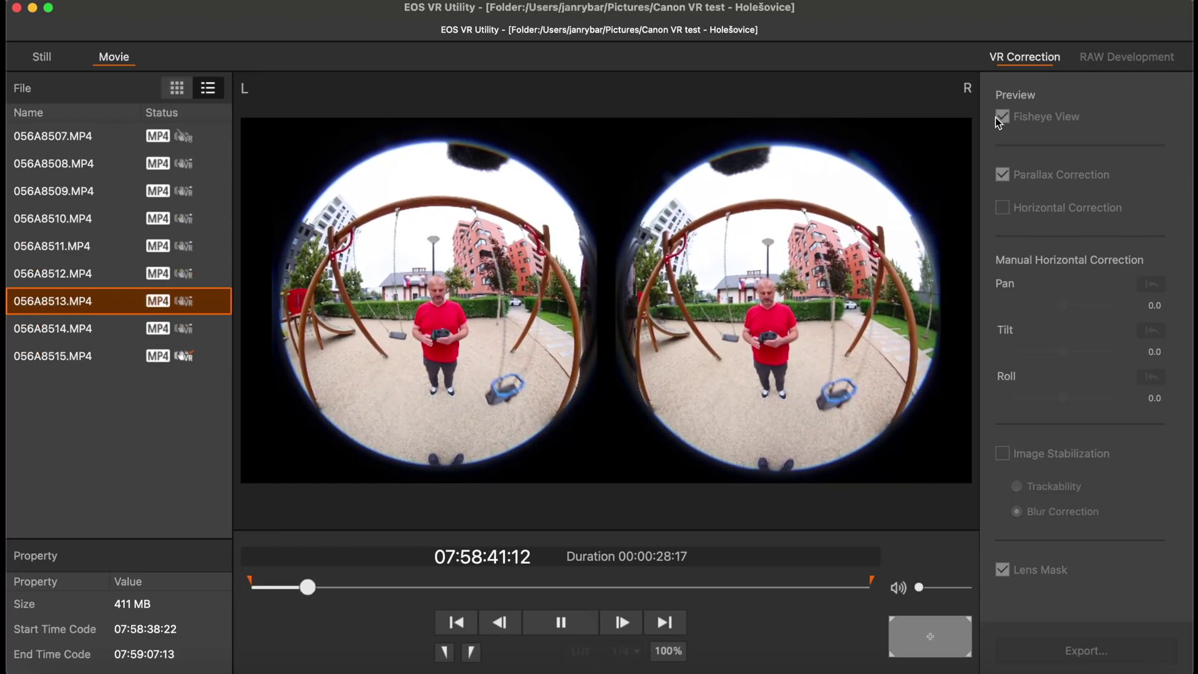
# Pause the clip, toggle Fisheye View off and on, and reselect 056A8515.MP4
pyautogui.press('space')
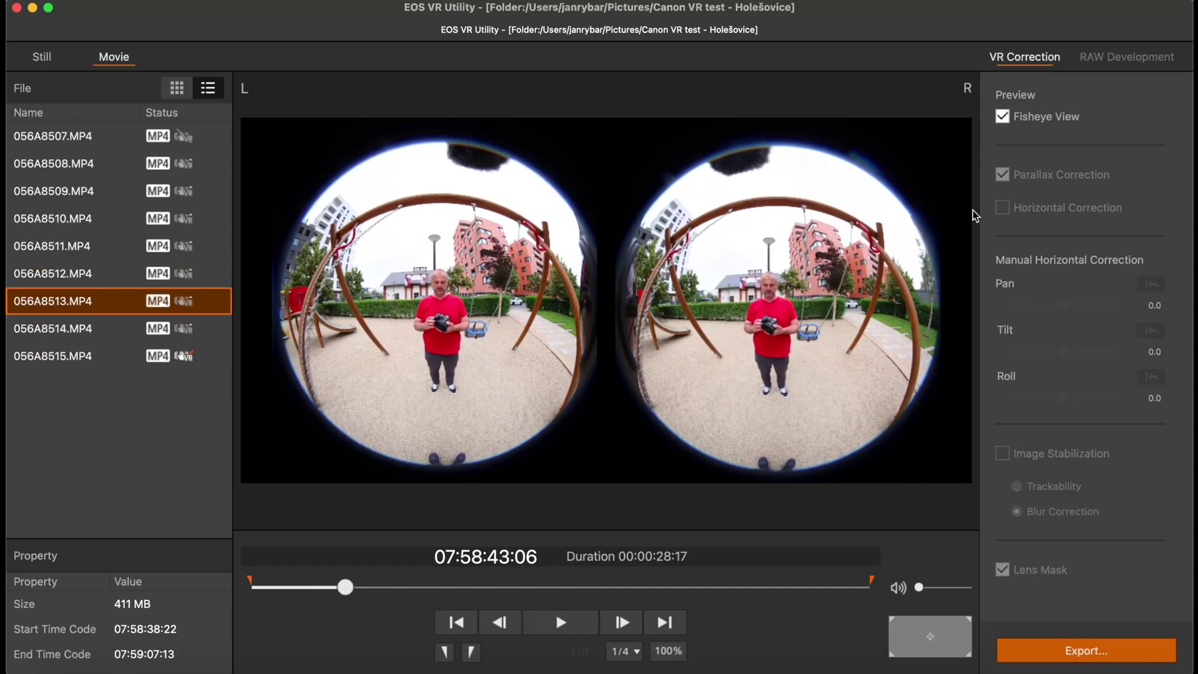
pyautogui.click(1009, 124)
pyautogui.click(1009, 125)
pyautogui.click(118, 353)
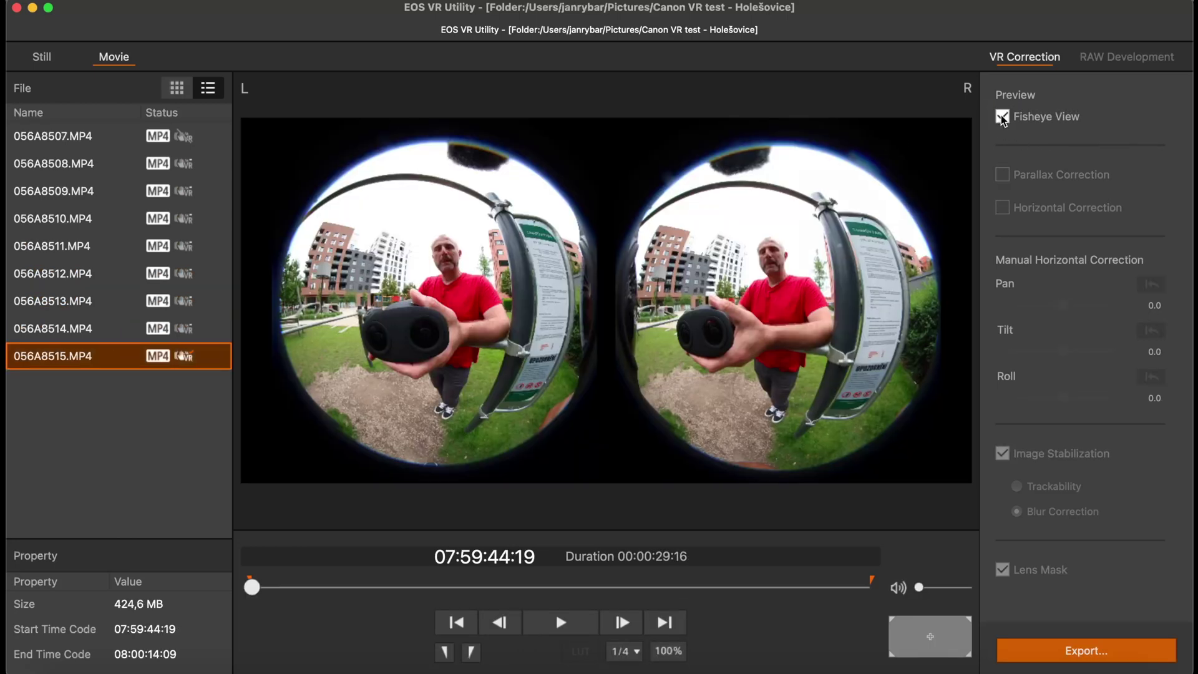
# Compare corrections in the dewarped preview, keeping only Parallax correction on, then restore Fisheye View
pyautogui.click(1003, 117)
pyautogui.click(1003, 176)
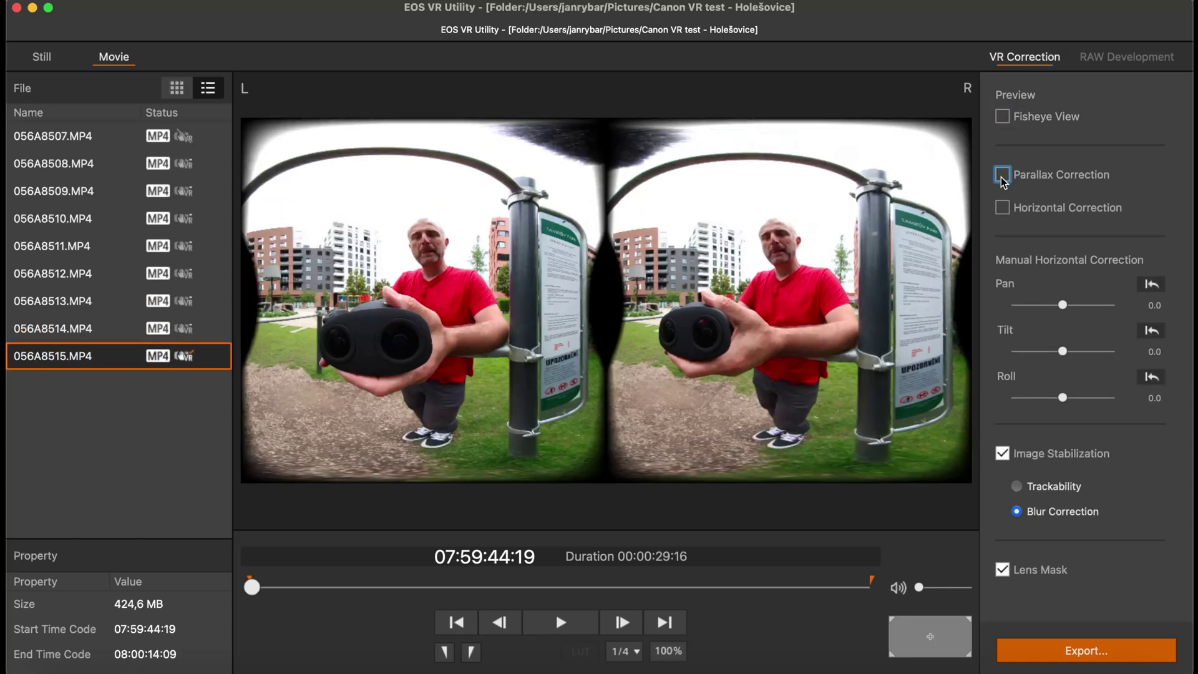
pyautogui.click(1003, 208)
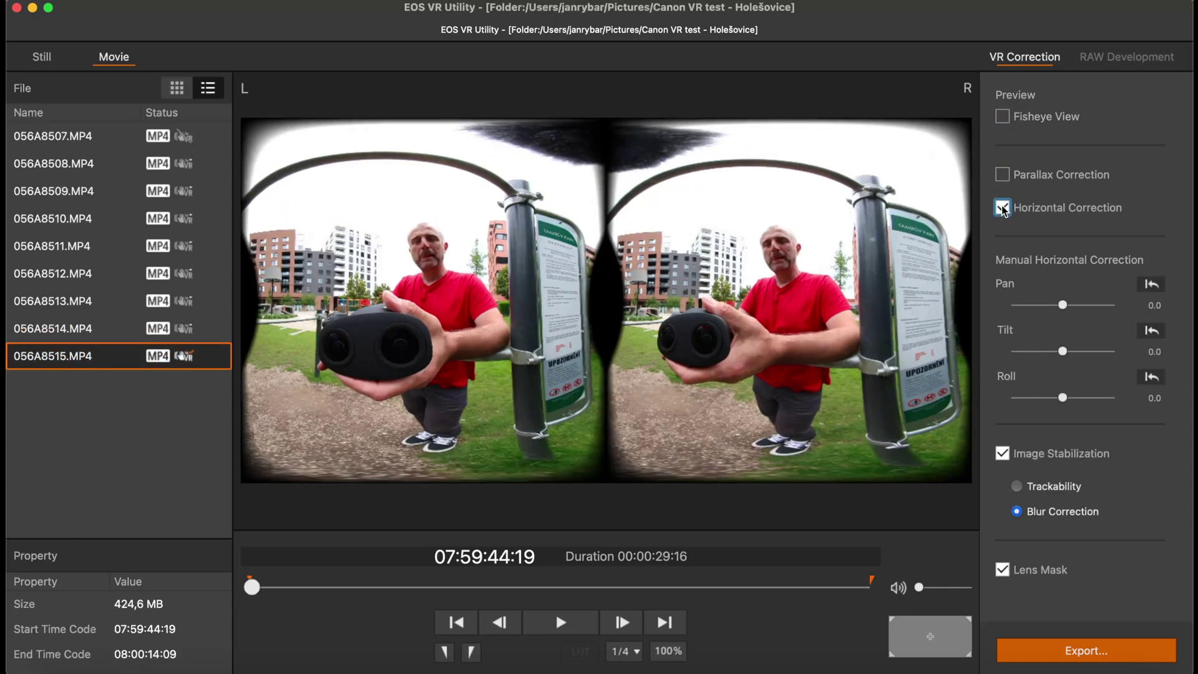
pyautogui.click(1003, 208)
pyautogui.click(1002, 174)
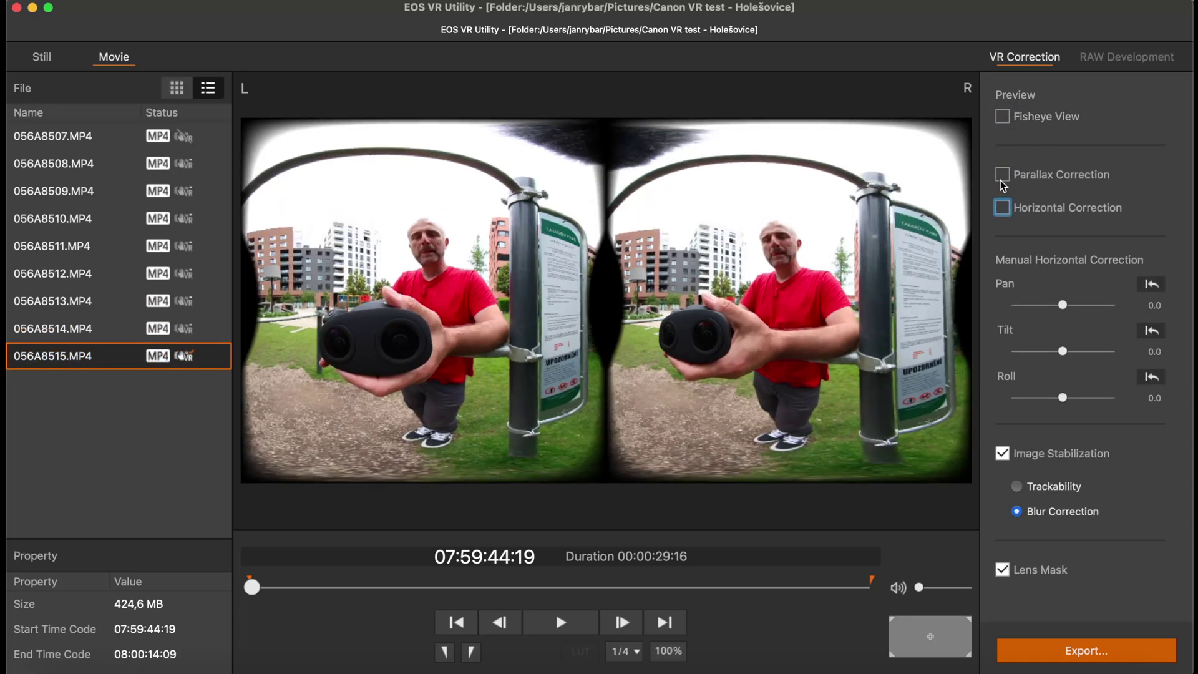
pyautogui.click(1003, 118)
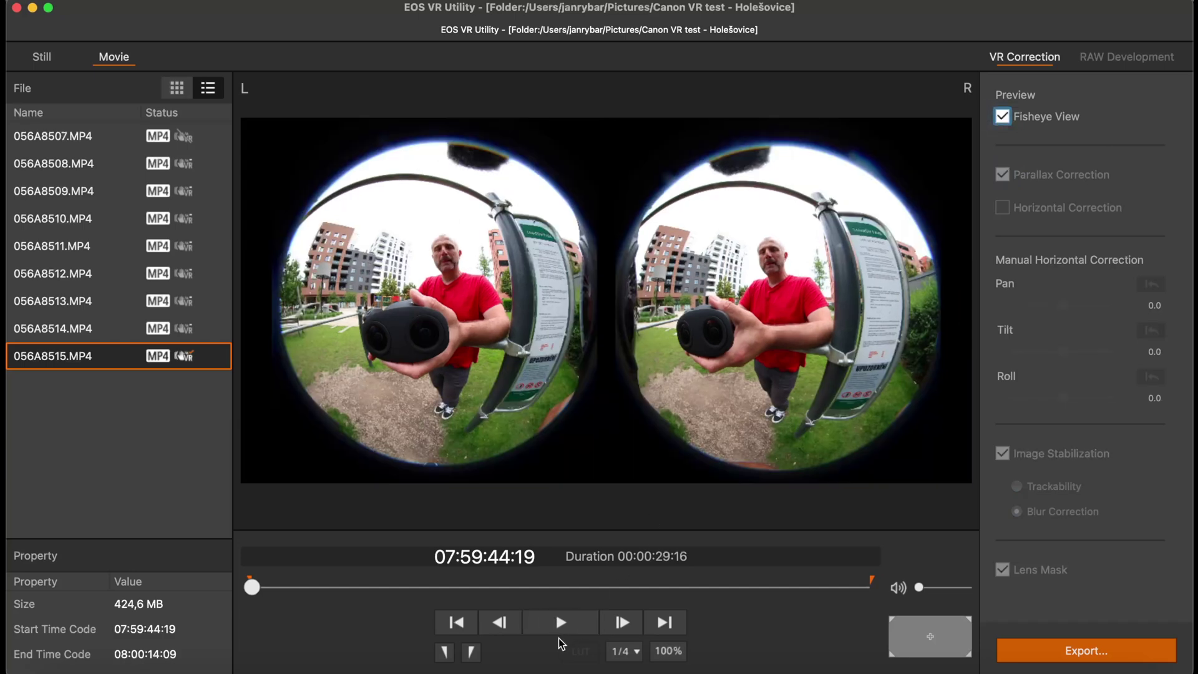
# Play 056A8515.MP4 from the start, then load and play 056A8514.MP4
pyautogui.click(569, 624)
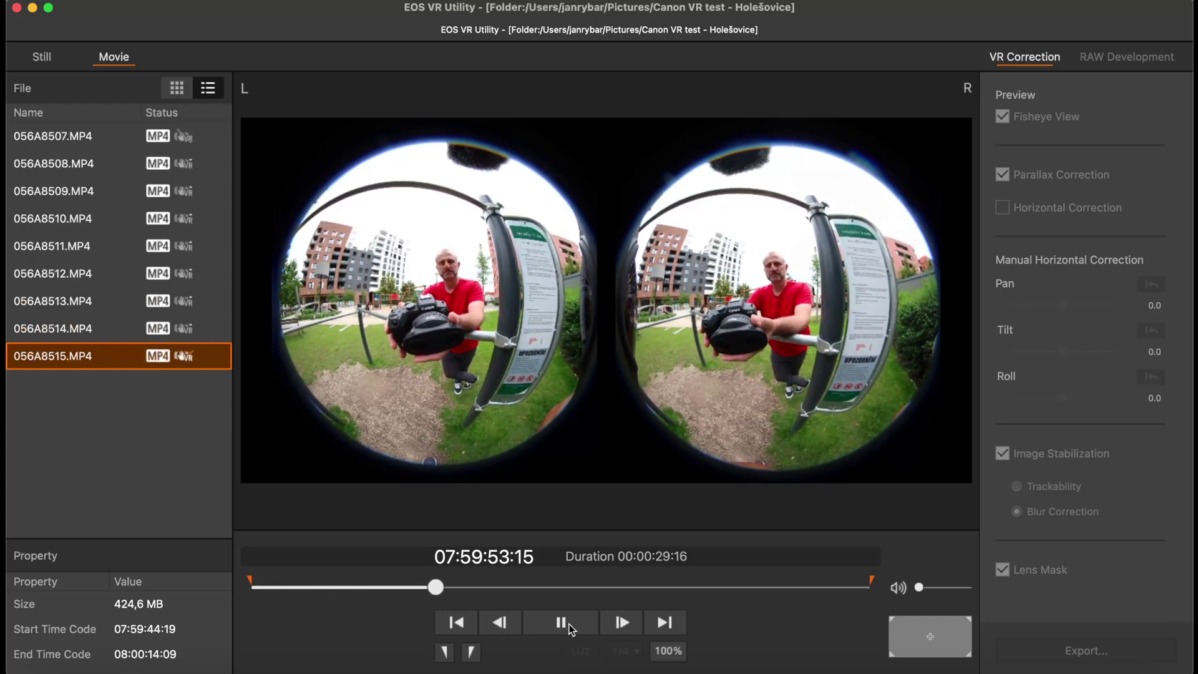
pyautogui.click(572, 624)
pyautogui.click(573, 624)
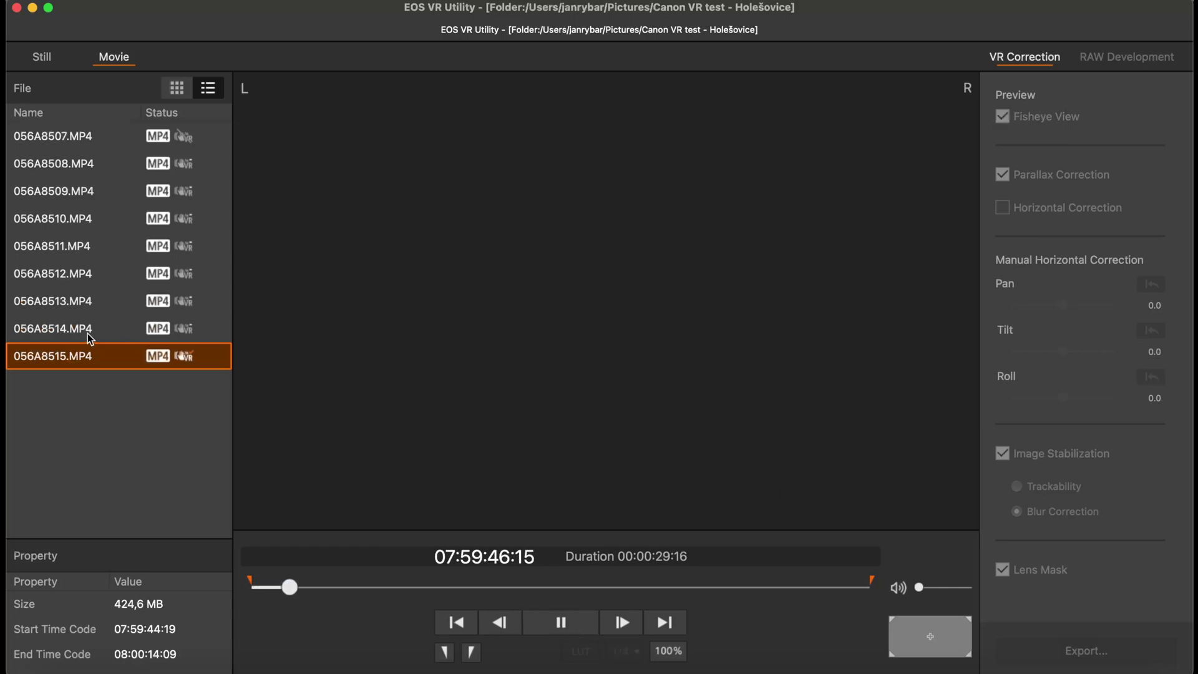
pyautogui.click(90, 331)
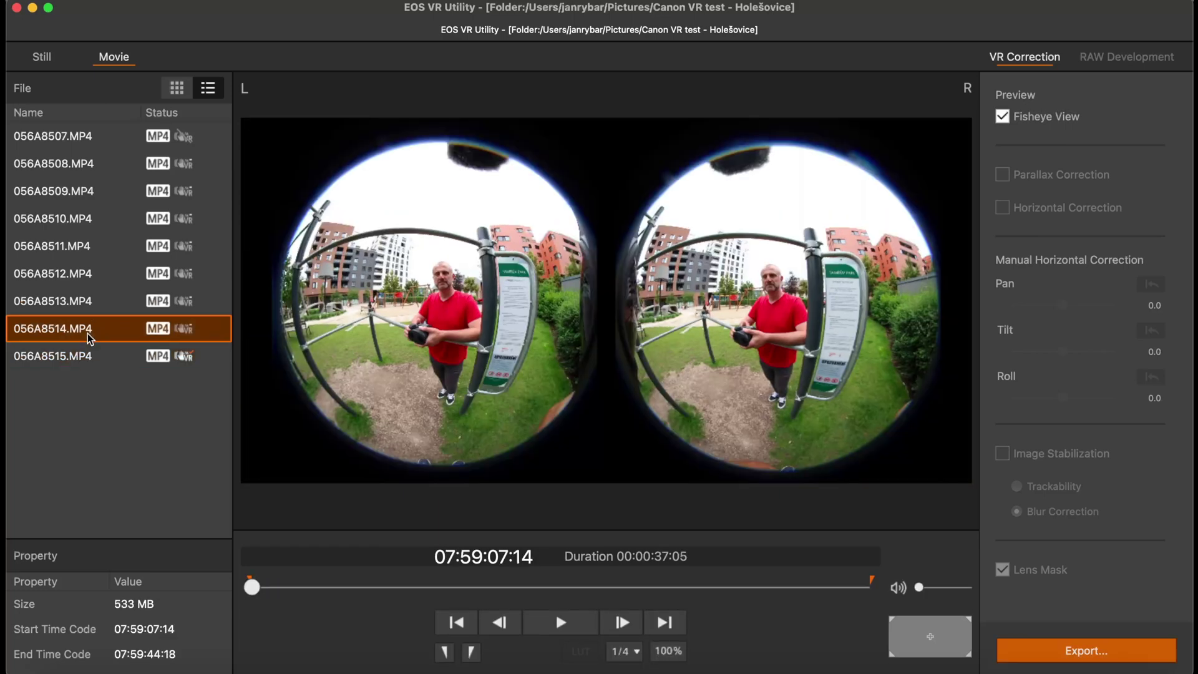
pyautogui.click(566, 631)
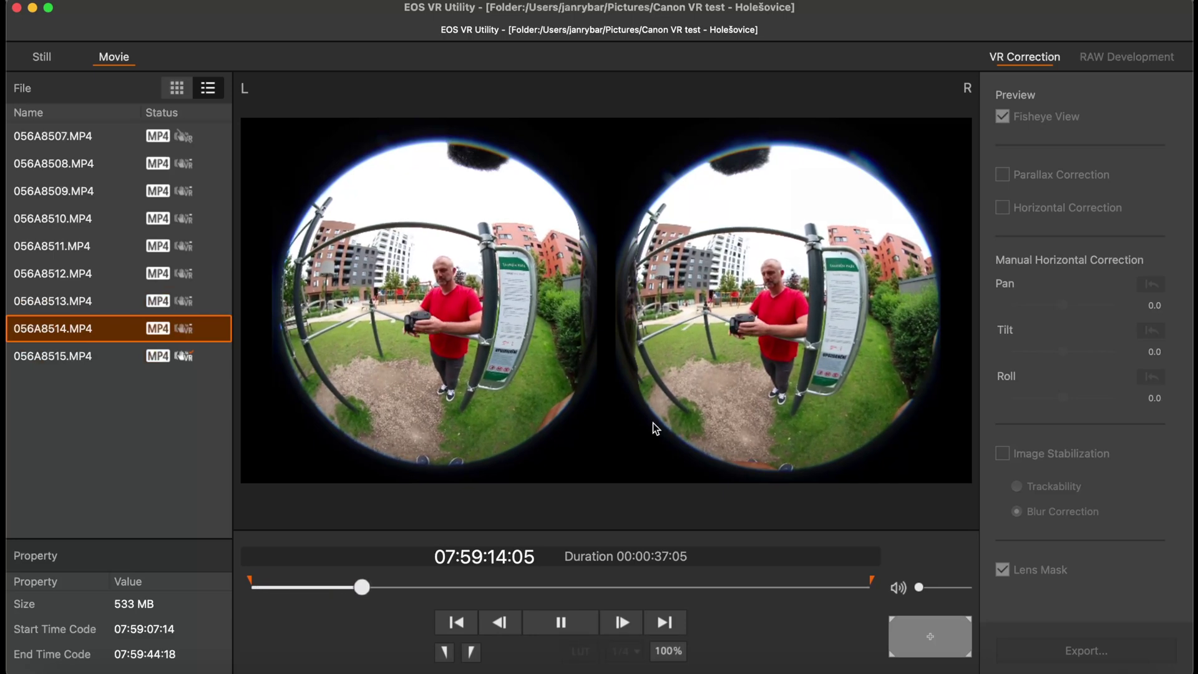
# Pause the clip, play Sequence 01 in Premiere Pro, and rotate the VR view toward the man
pyautogui.click(564, 623)
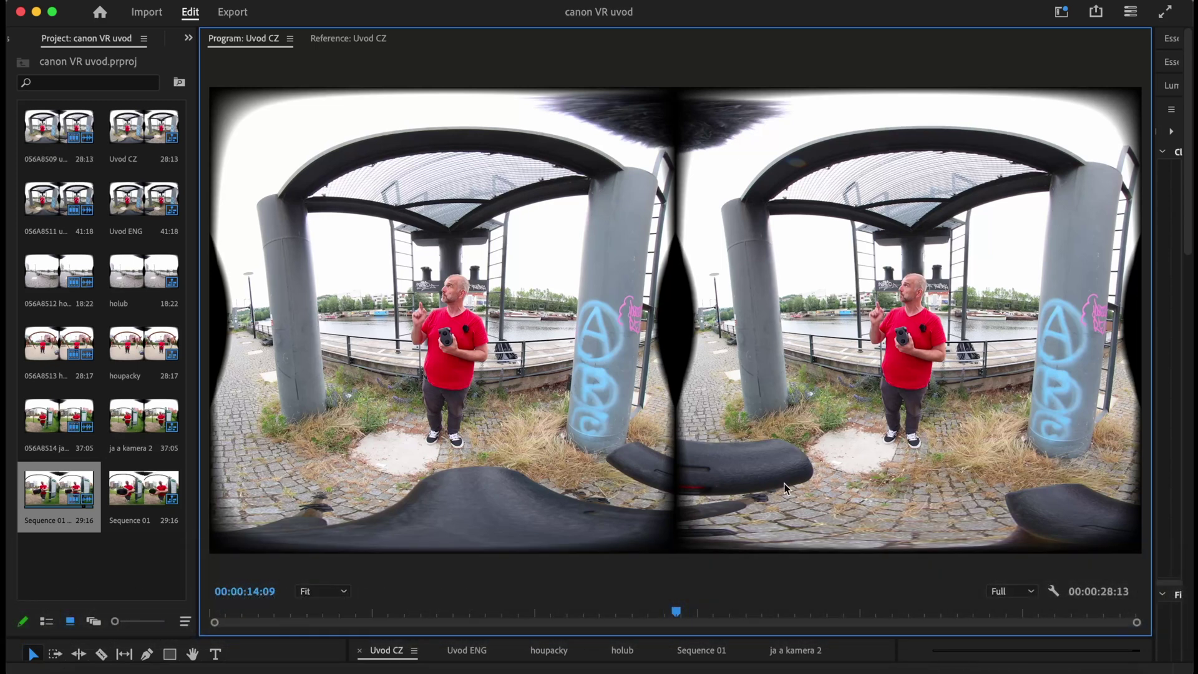
pyautogui.doubleClick(139, 422)
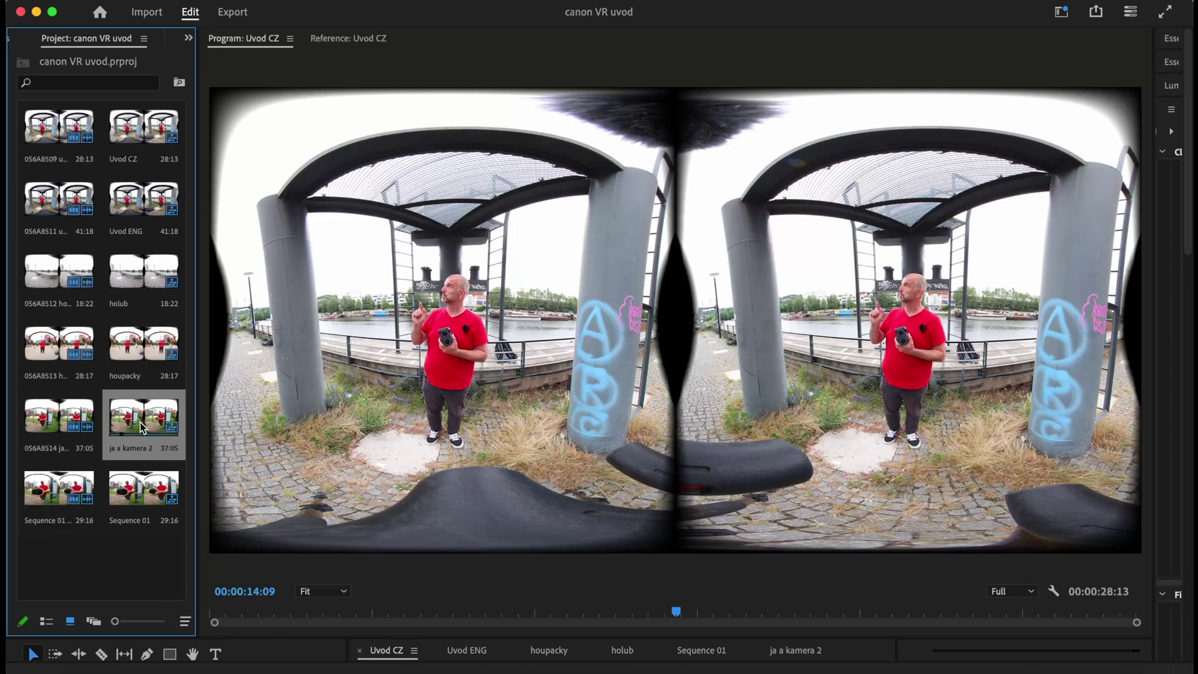
pyautogui.click(244, 616)
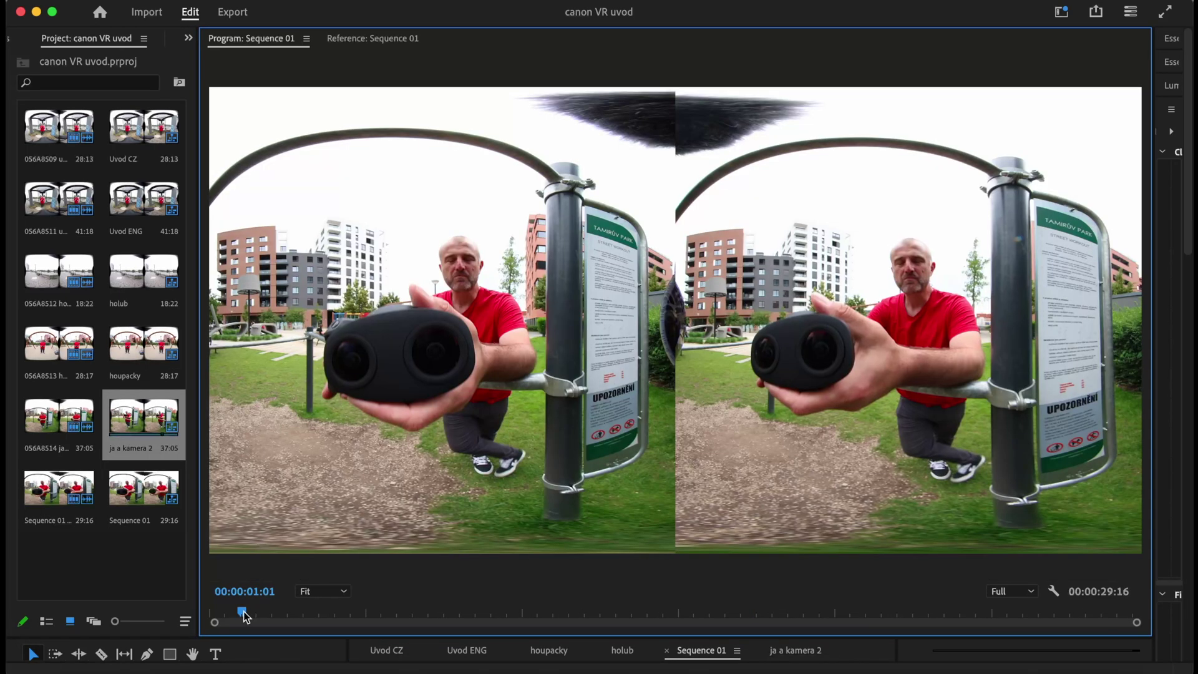
pyautogui.press('space')
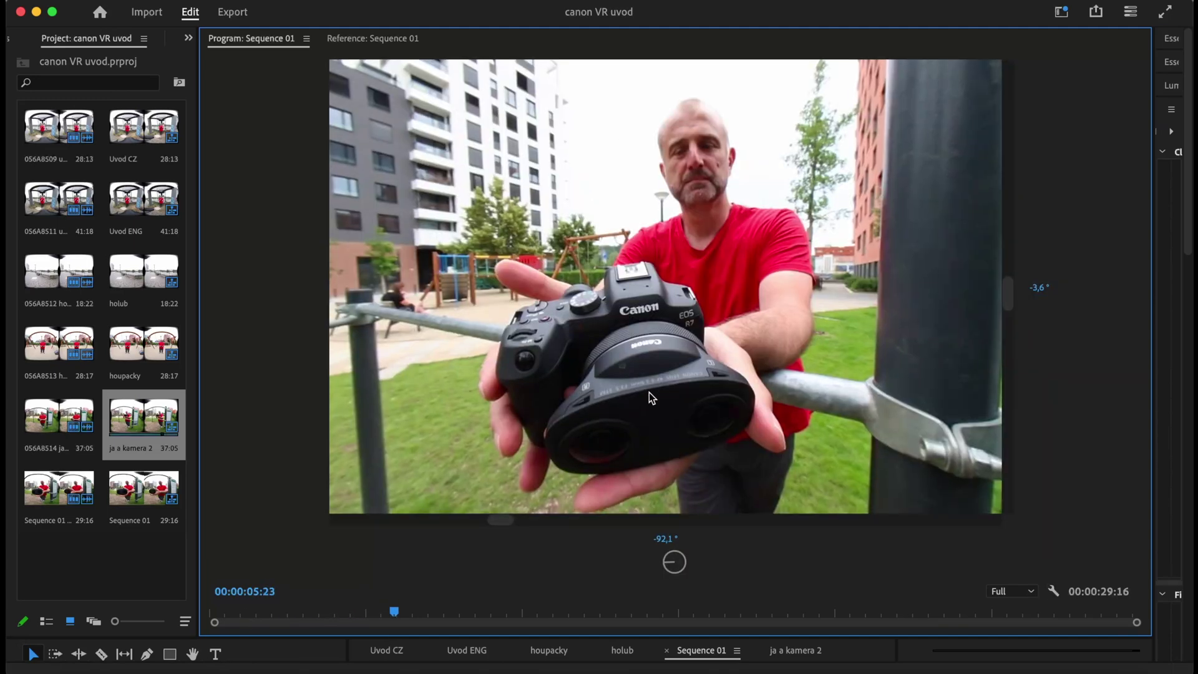
pyautogui.moveTo(649, 392); pyautogui.dragTo(677, 392)
# Play Sequence 01 while tilting the VR view down around the park and back to the man
pyautogui.press('space')
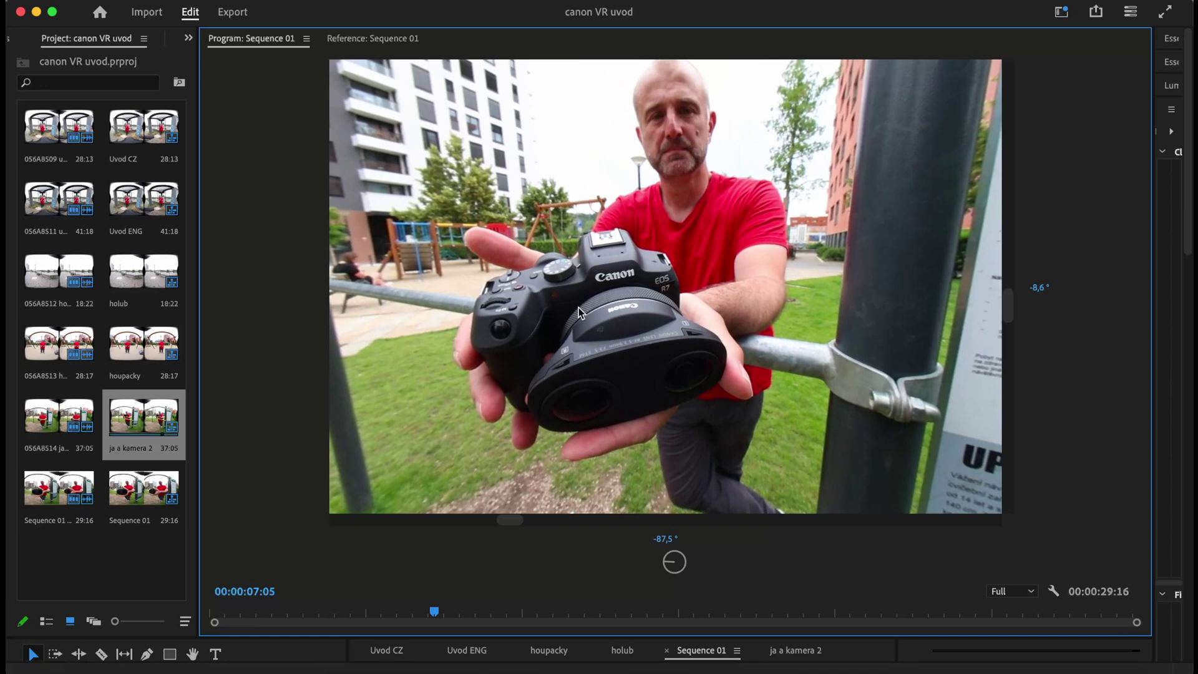
pyautogui.press('space')
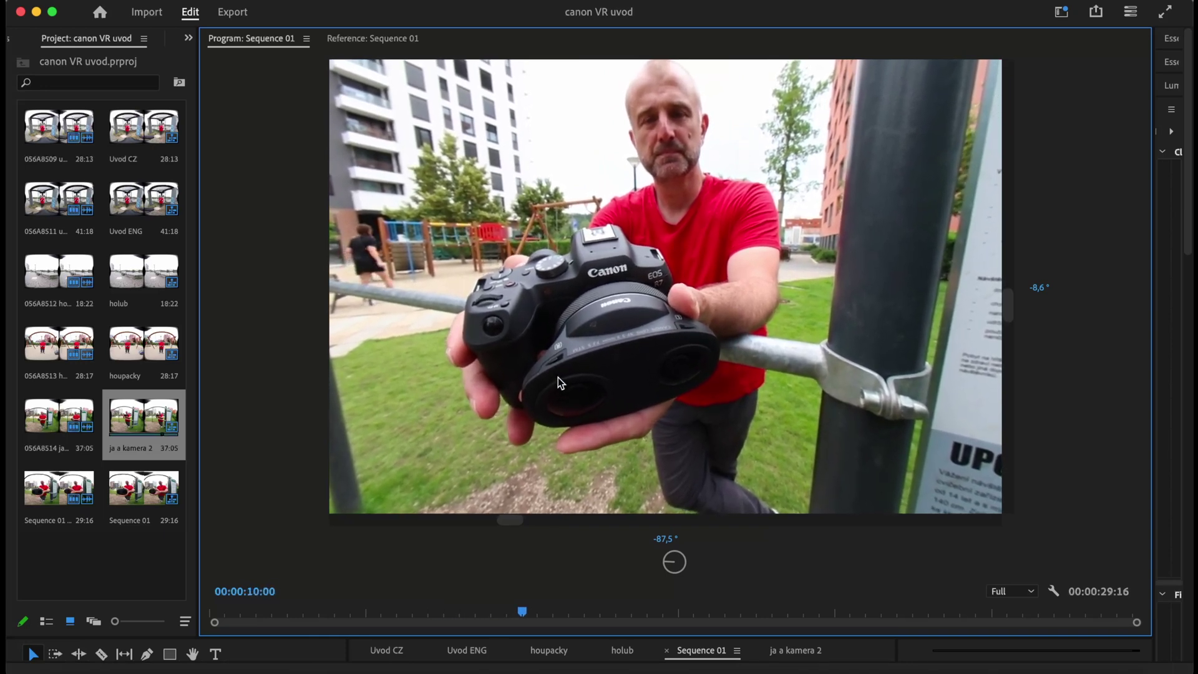
pyautogui.moveTo(558, 377); pyautogui.dragTo(571, 345)
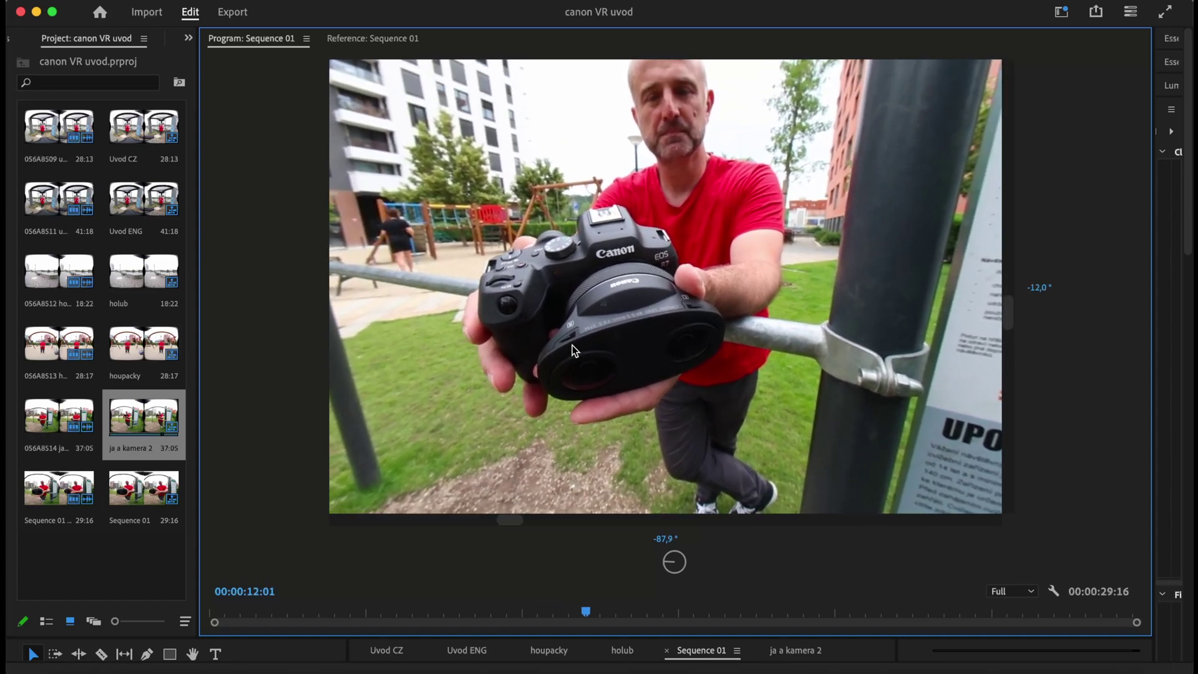
pyautogui.moveTo(571, 346); pyautogui.dragTo(541, 270)
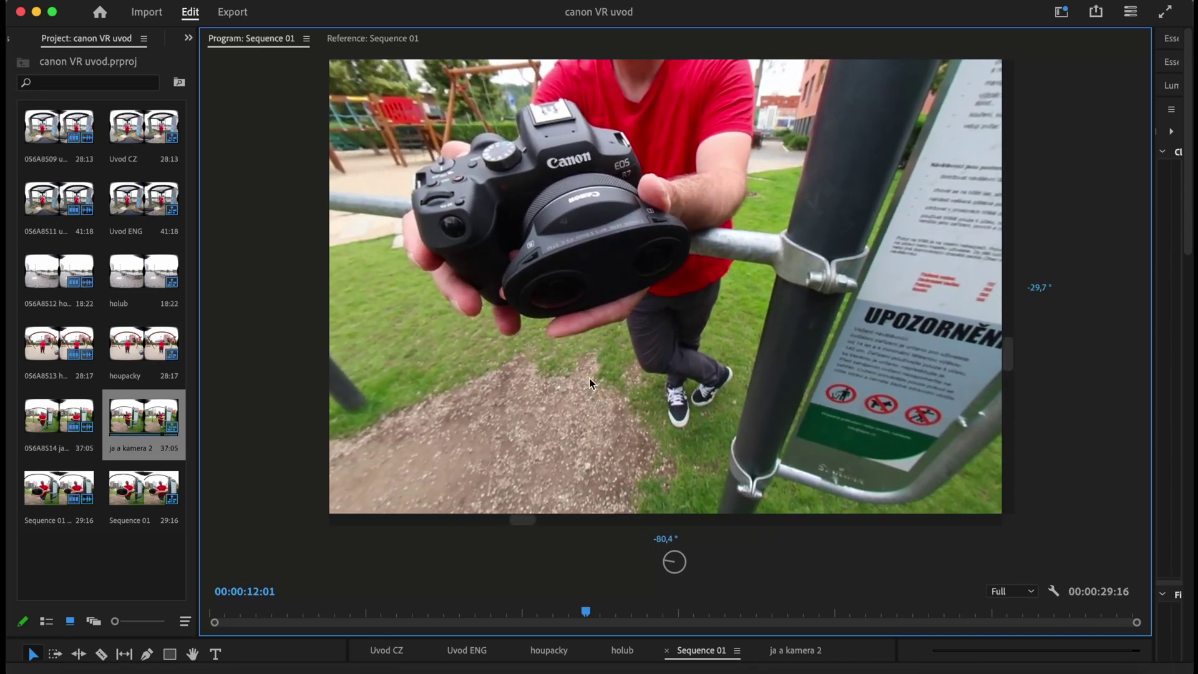
pyautogui.moveTo(589, 379); pyautogui.dragTo(618, 458)
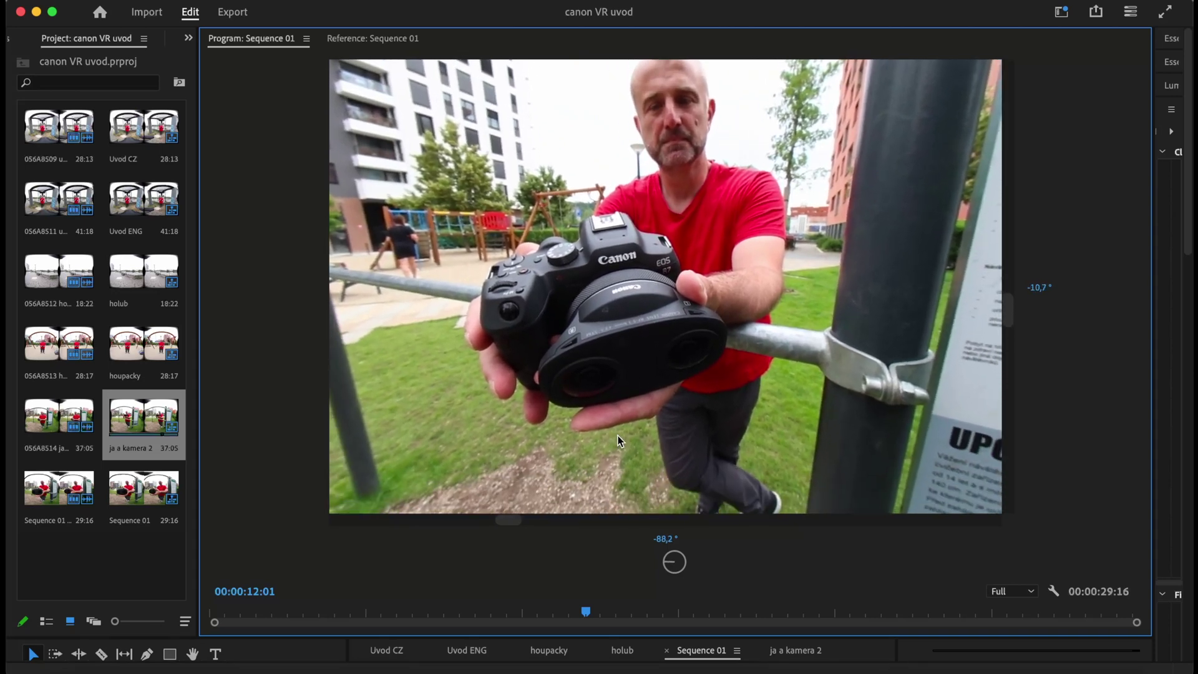
pyautogui.press('space')
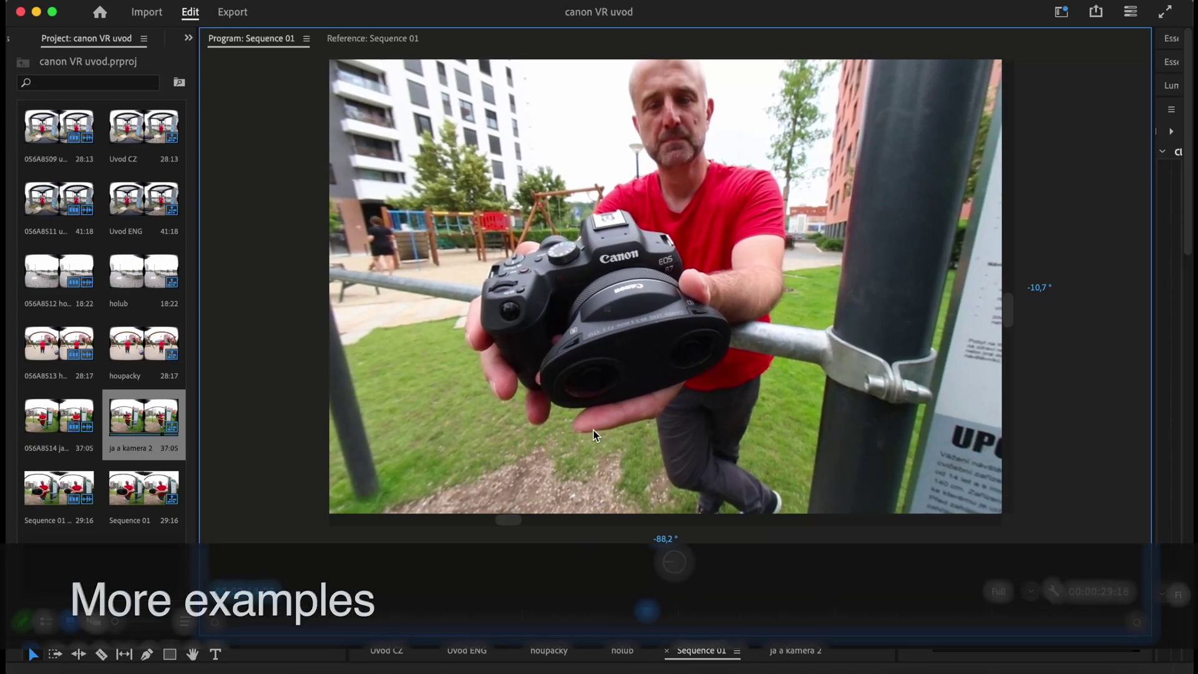
# Look around the Uvod ENG riverside toward the graffitied pillar, jumping back near the start
pyautogui.moveTo(593, 429); pyautogui.dragTo(655, 393)
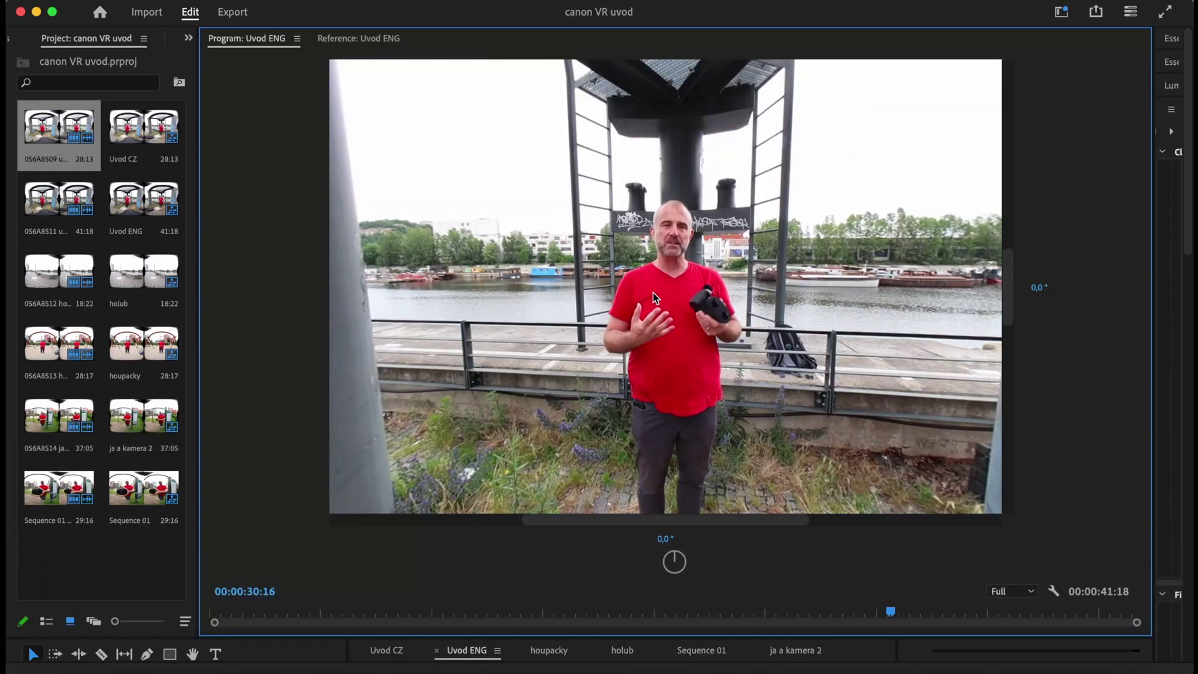
pyautogui.moveTo(654, 351); pyautogui.dragTo(659, 282)
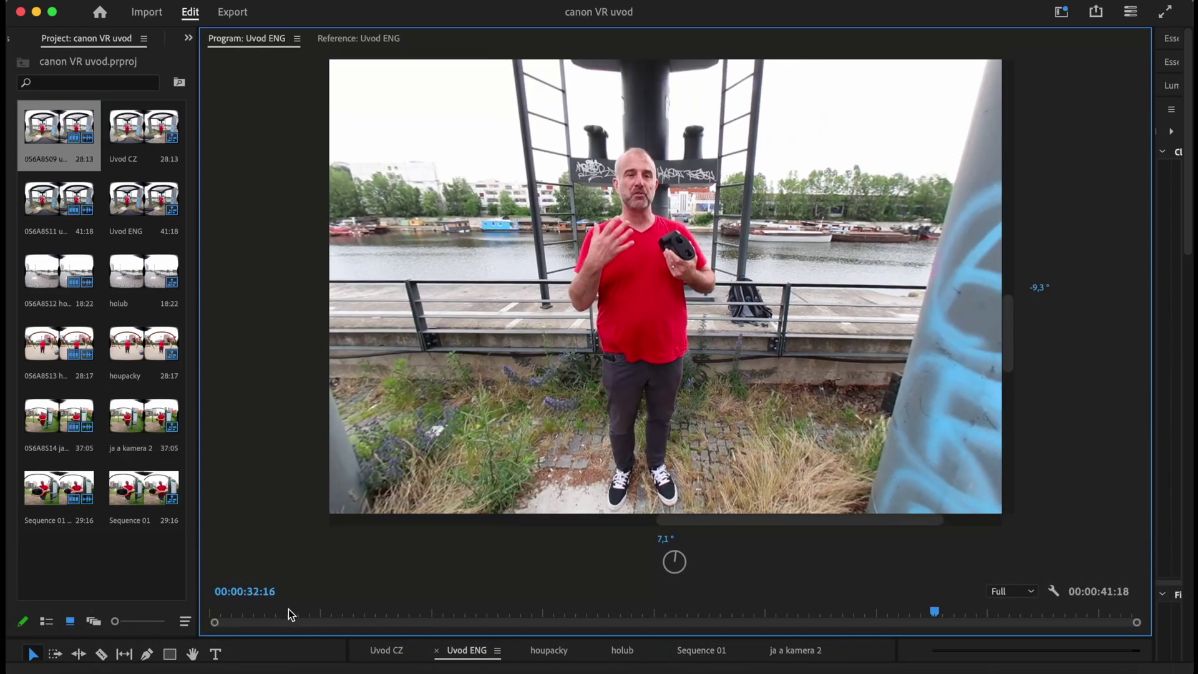
pyautogui.click(289, 609)
pyautogui.moveTo(563, 283); pyautogui.dragTo(493, 277)
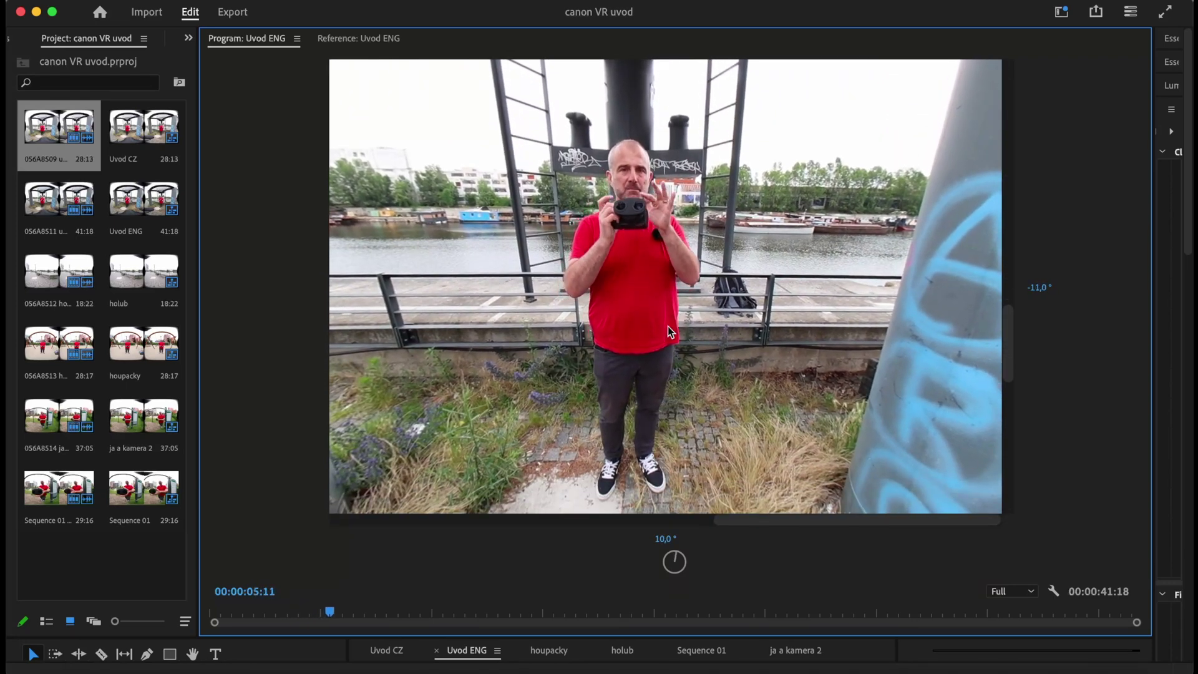
pyautogui.moveTo(637, 281); pyautogui.dragTo(609, 256)
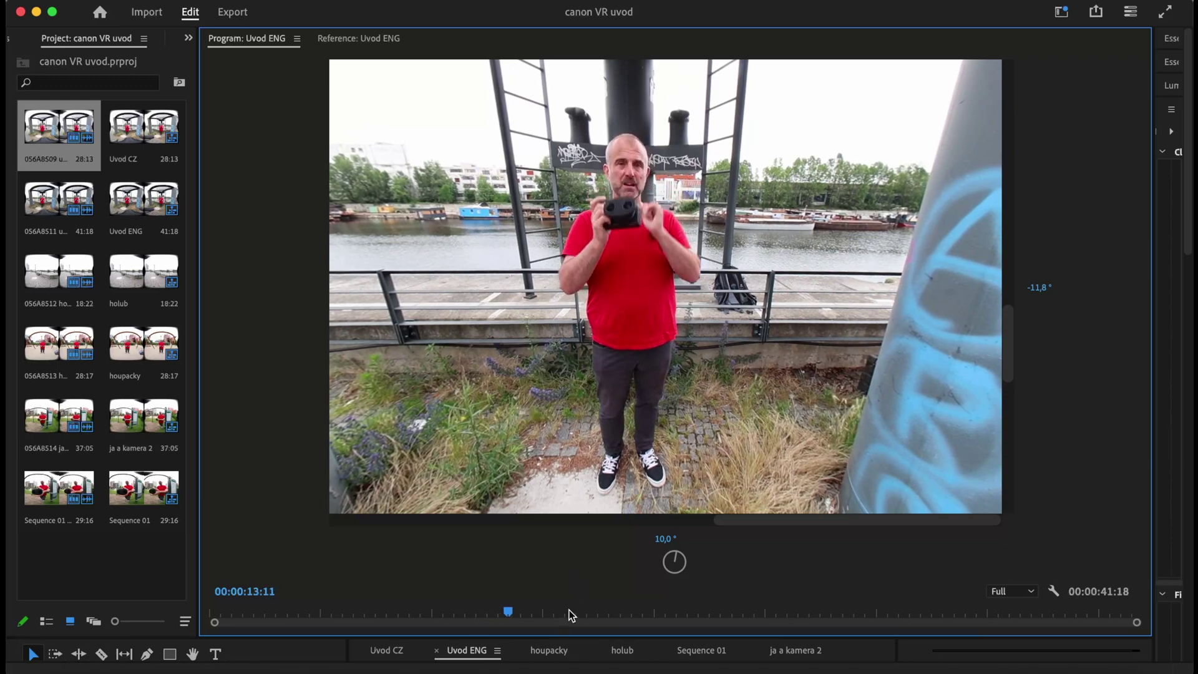
# Switch to houpacky and look around the swings, jumping back to about 11 seconds
pyautogui.click(548, 650)
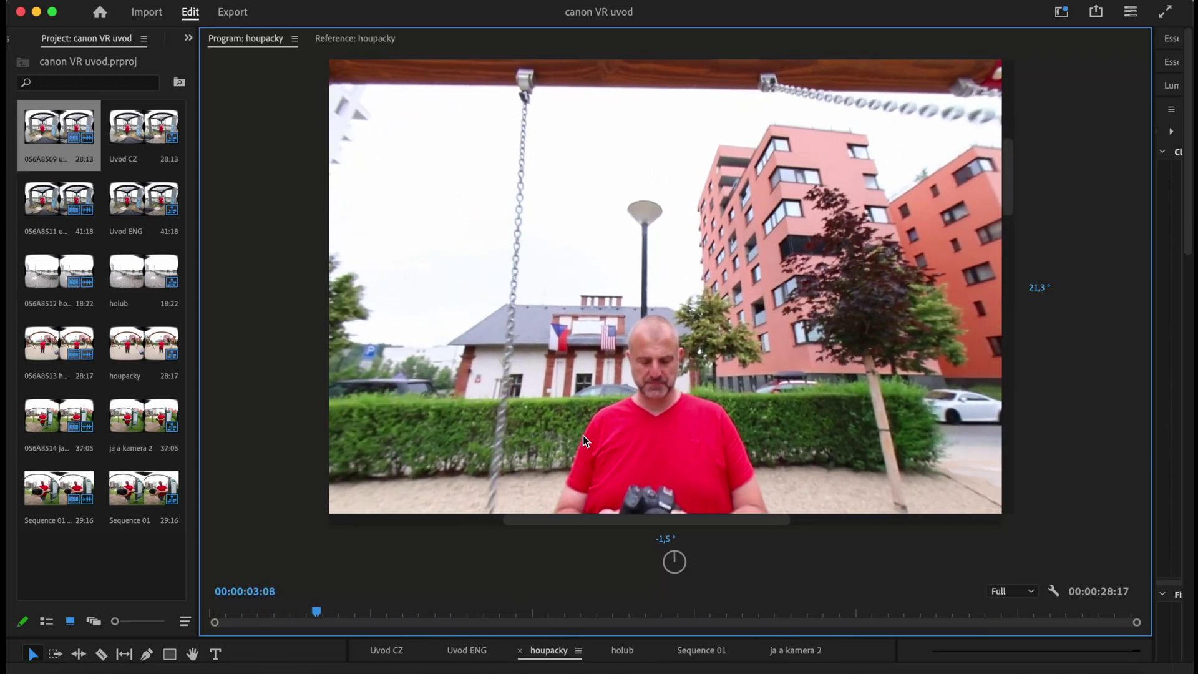
pyautogui.moveTo(583, 435); pyautogui.dragTo(561, 317)
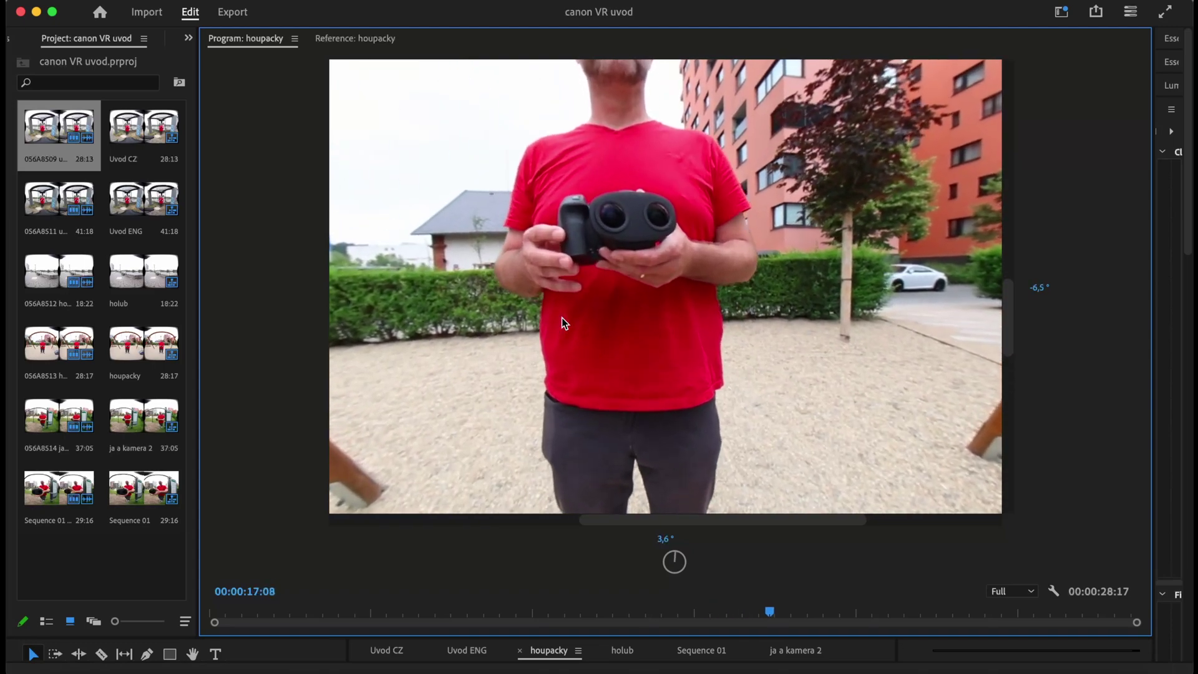
pyautogui.moveTo(594, 274); pyautogui.dragTo(606, 325)
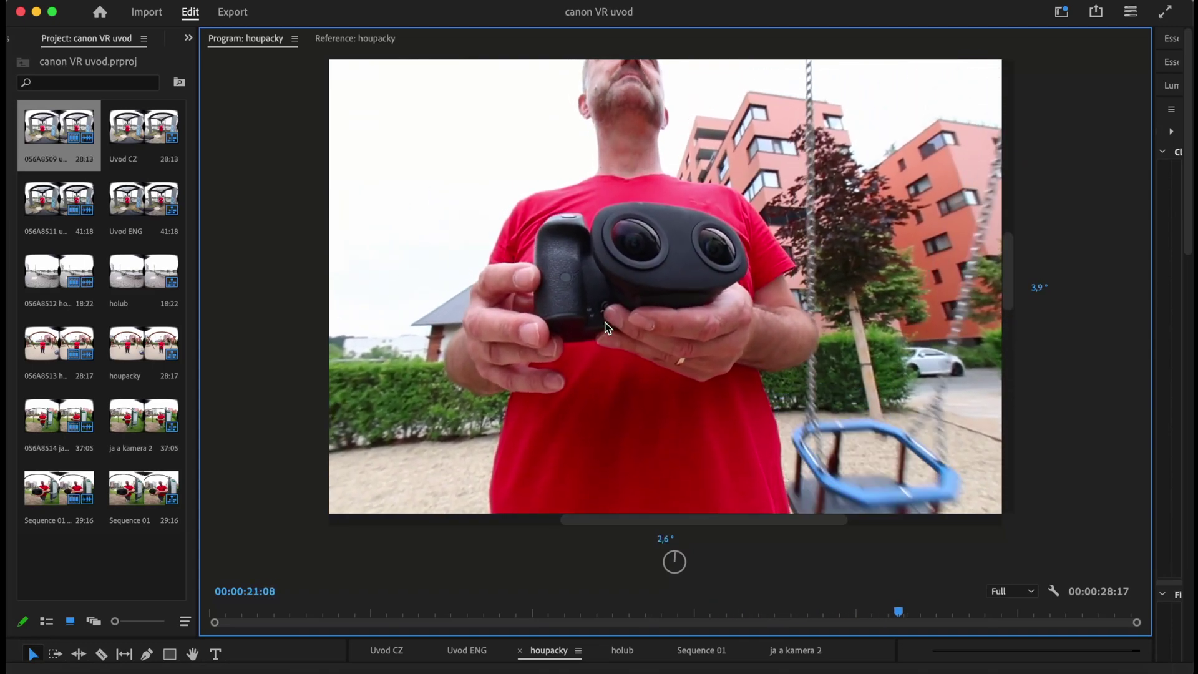
pyautogui.click(547, 621)
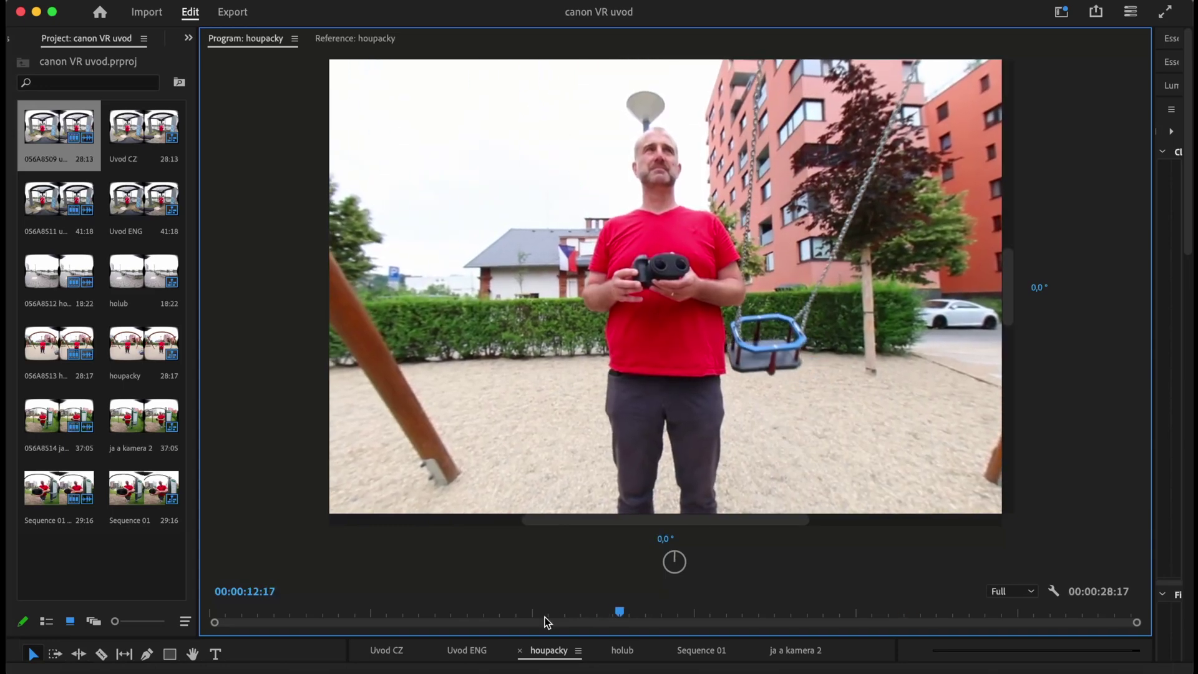
pyautogui.moveTo(695, 454); pyautogui.dragTo(642, 358)
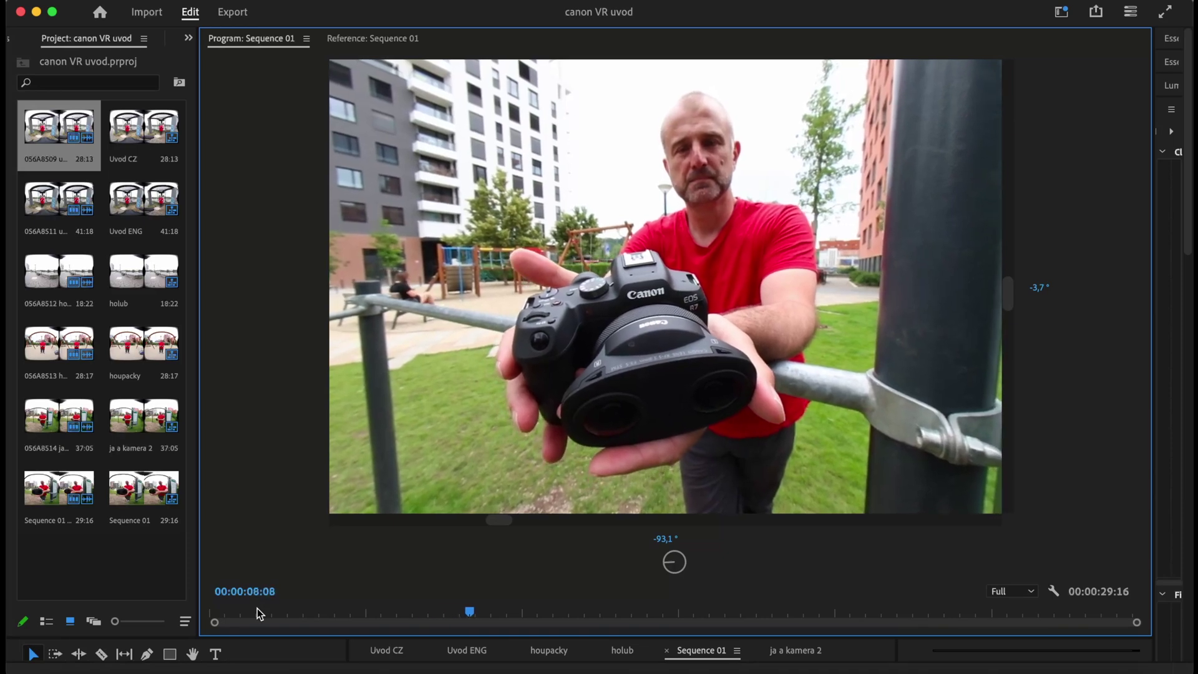
# Pan Sequence 01's VR view to the camera and man's face, then replay from about 20 seconds
pyautogui.moveTo(540, 400); pyautogui.dragTo(573, 394)
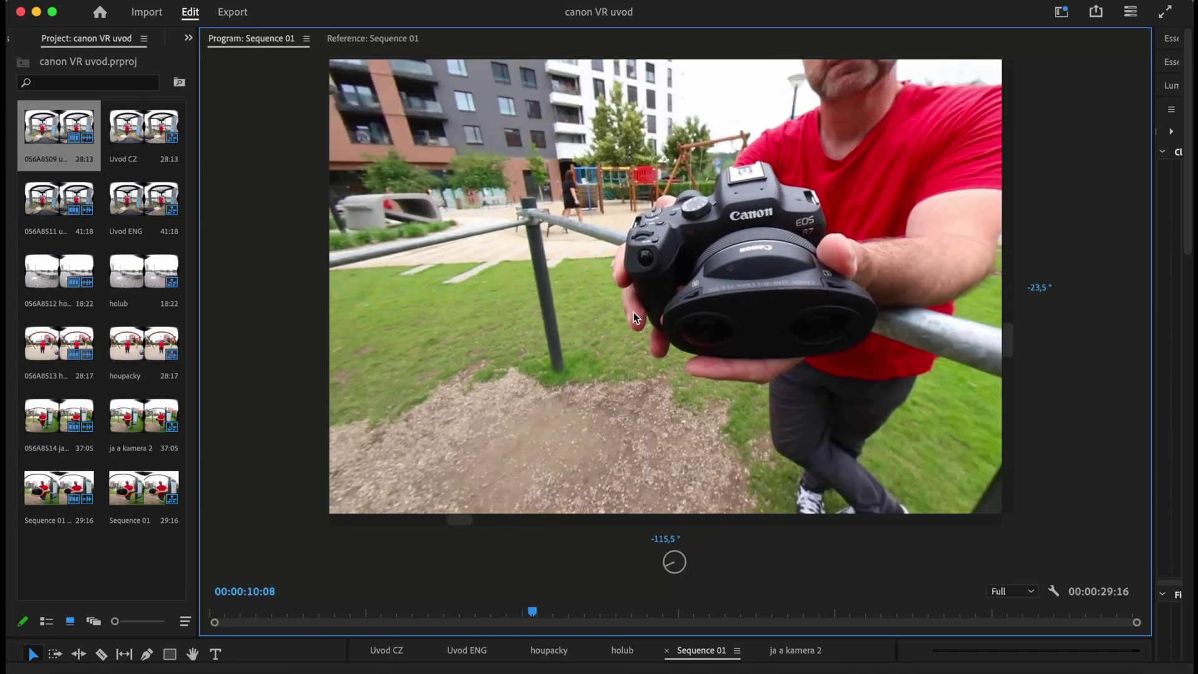
pyautogui.moveTo(625, 296); pyautogui.dragTo(601, 351)
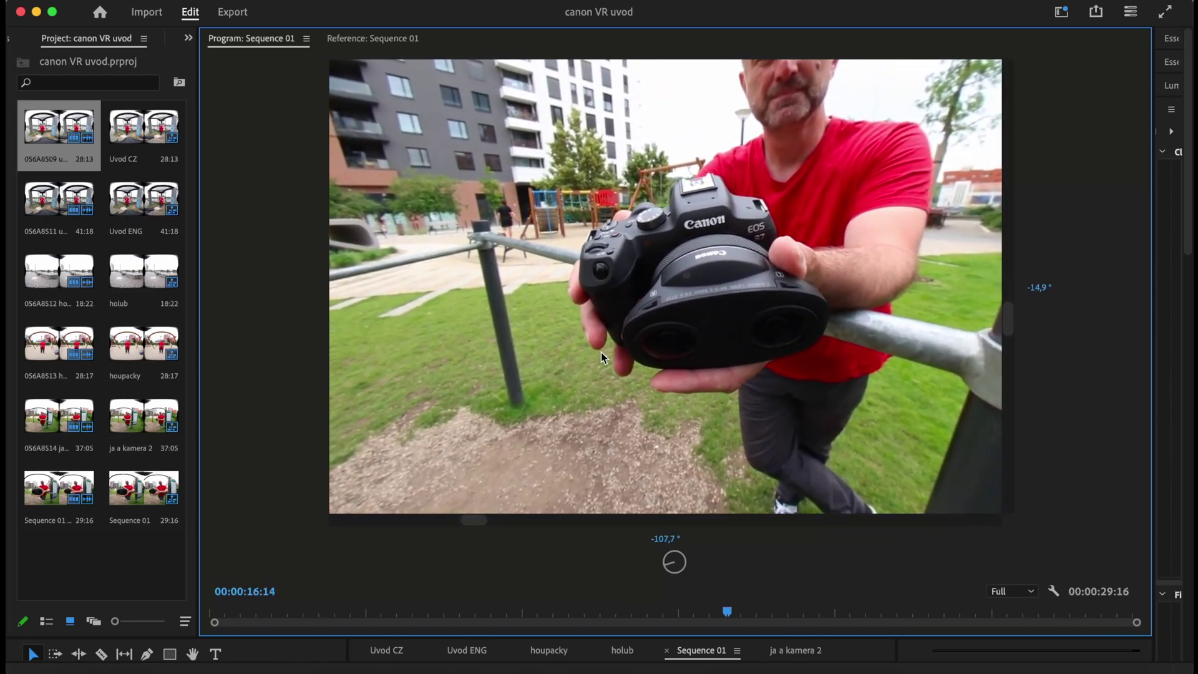
pyautogui.moveTo(665, 258); pyautogui.dragTo(662, 284)
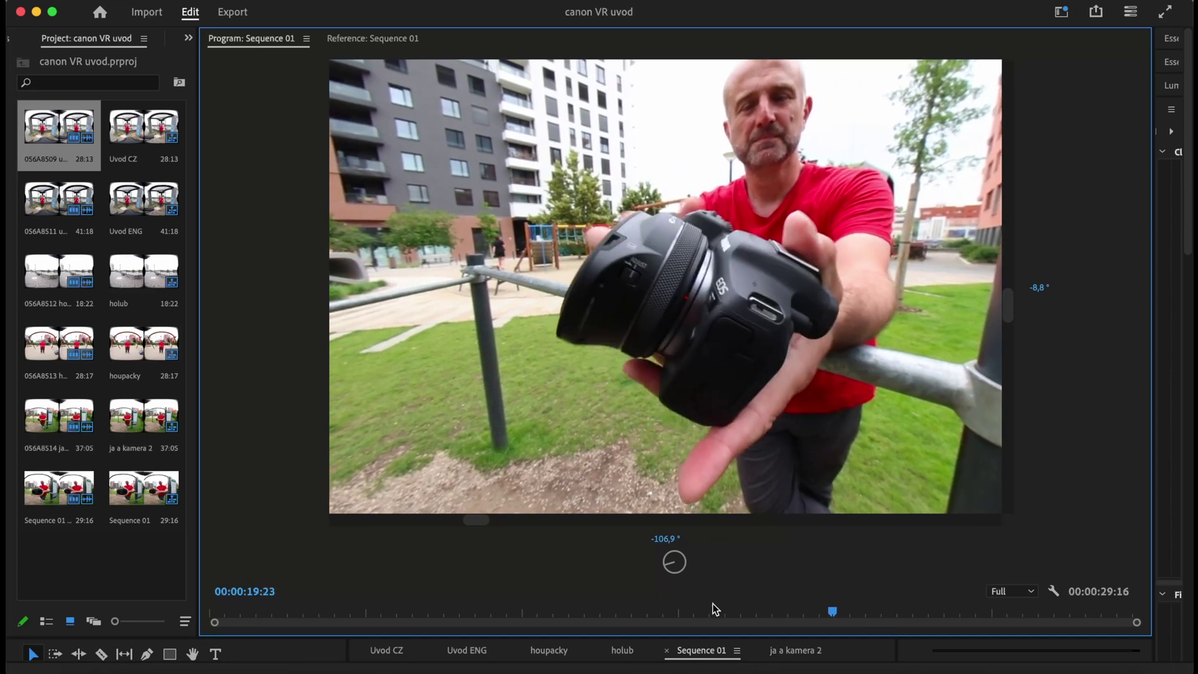
pyautogui.click(725, 612)
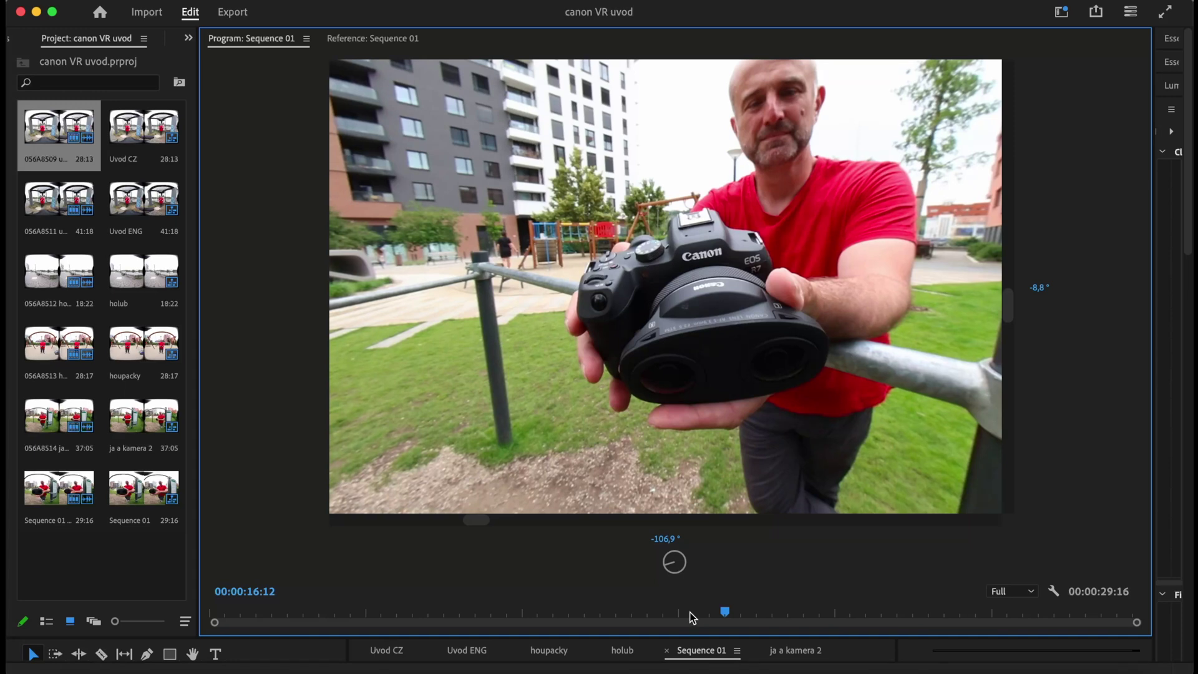
pyautogui.click(788, 615)
pyautogui.press('space')
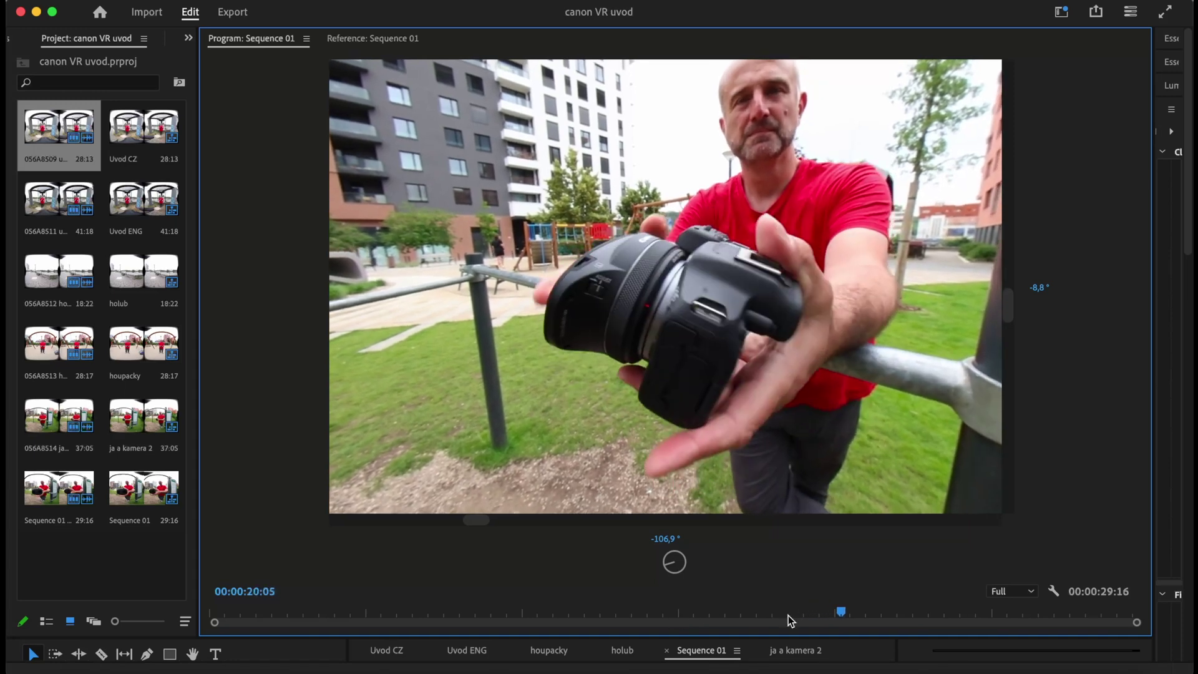